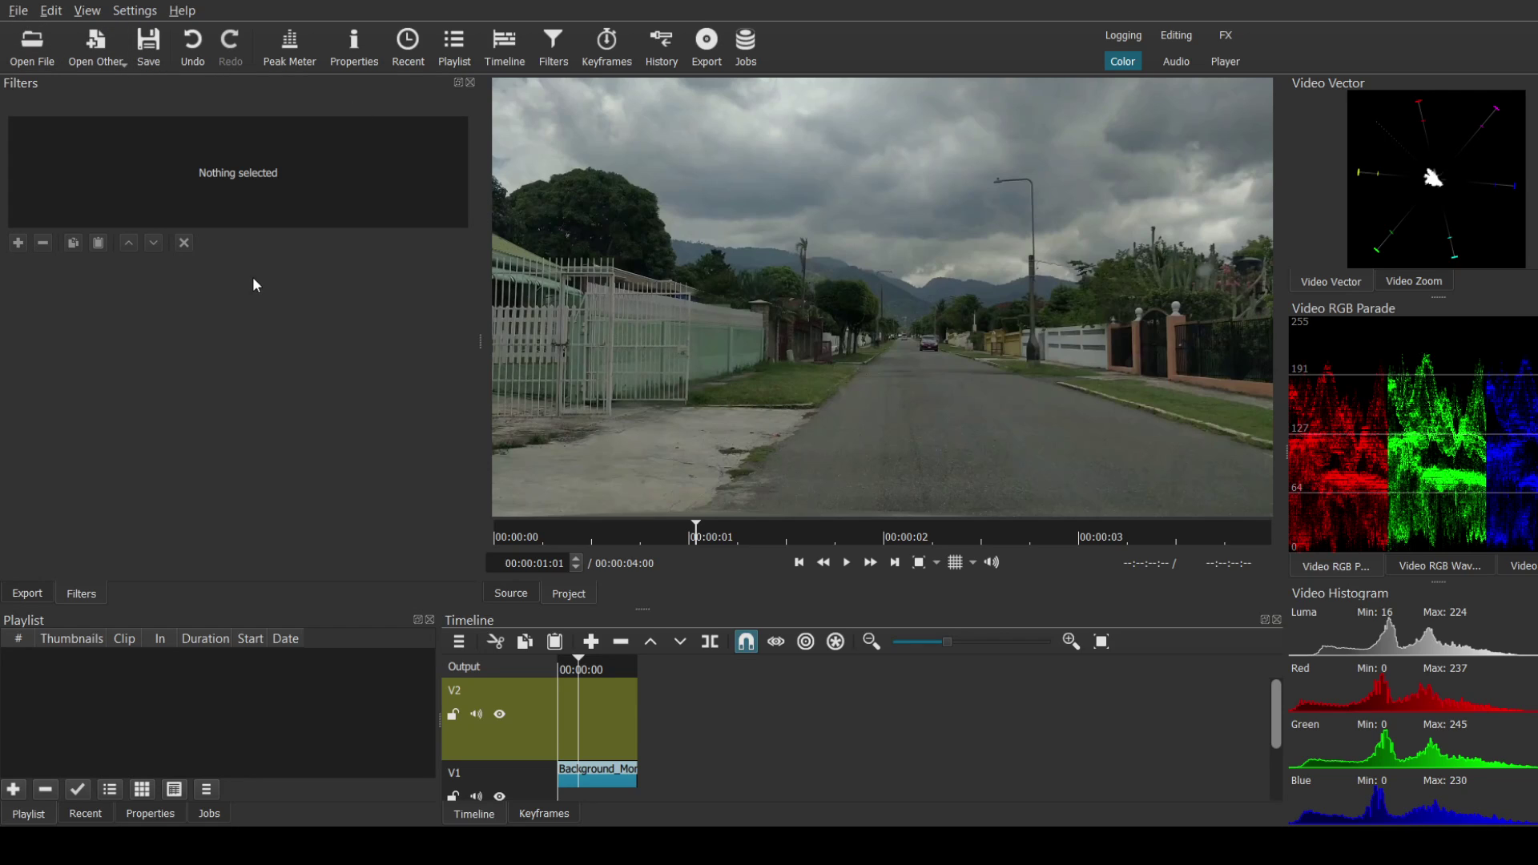
# Step: From track V2's options, add a new video track V3 above V2
pyautogui.click(510, 741)
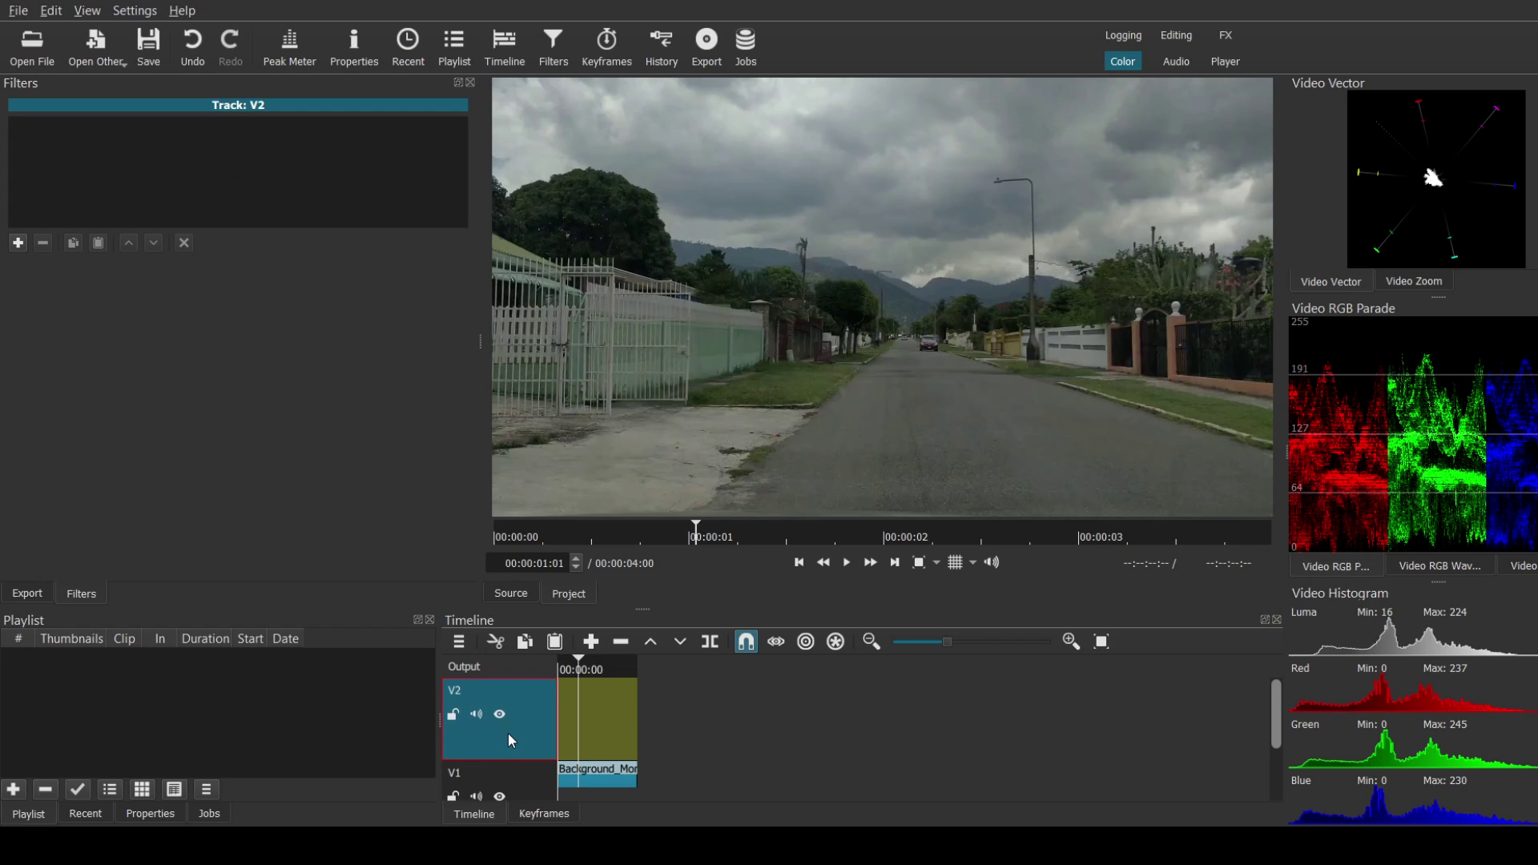
pyautogui.click(460, 641)
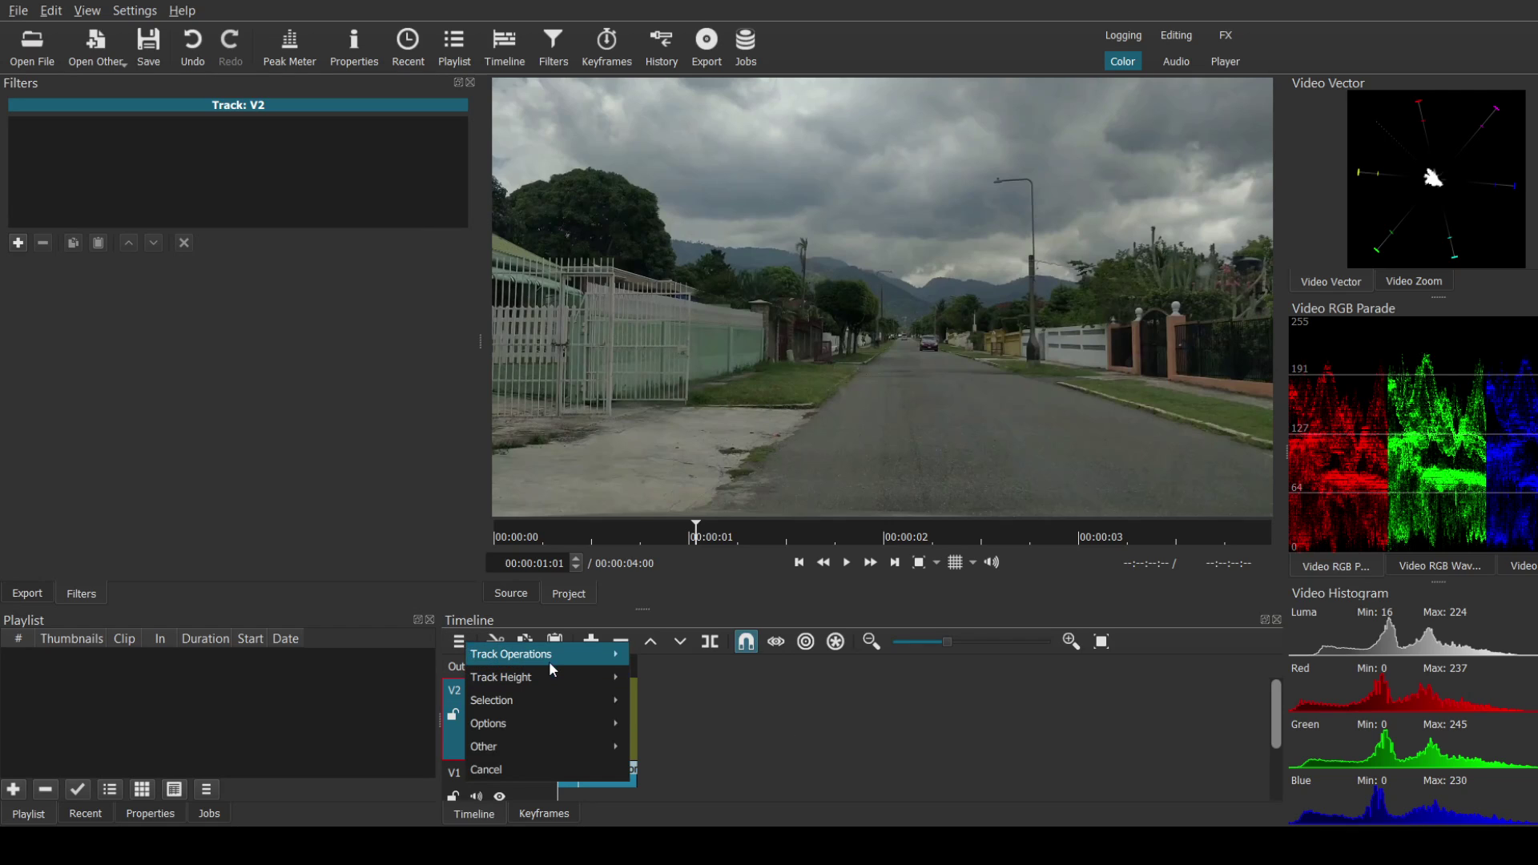
pyautogui.moveTo(515, 656)
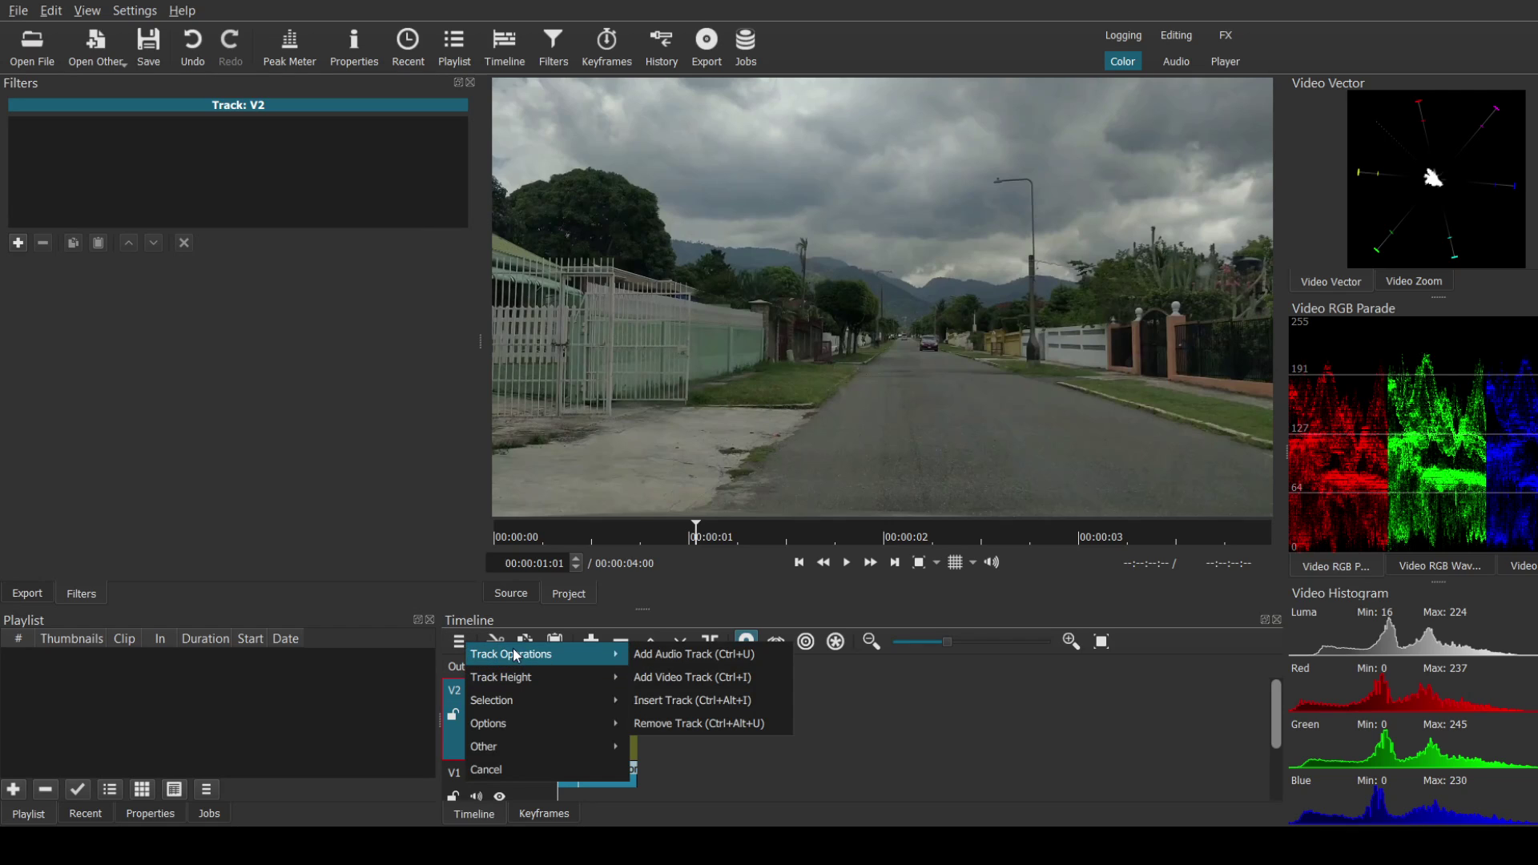
pyautogui.click(694, 680)
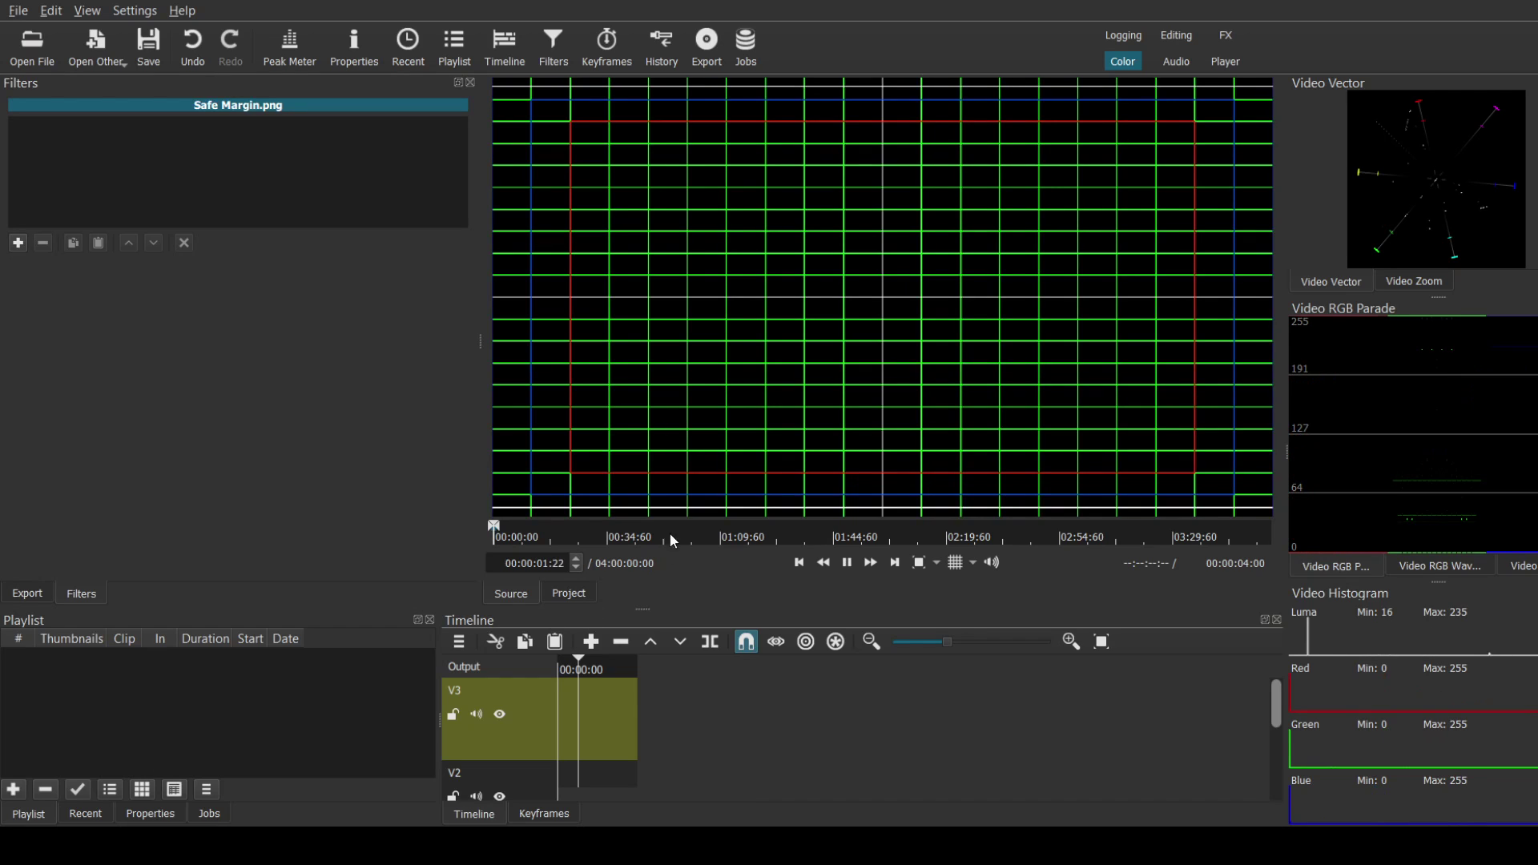
# Step: Drop Safe Margin.png onto V3, lock V3, and select the V1 background clip at 00:00:01:13
pyautogui.moveTo(659, 435); pyautogui.dragTo(571, 701)
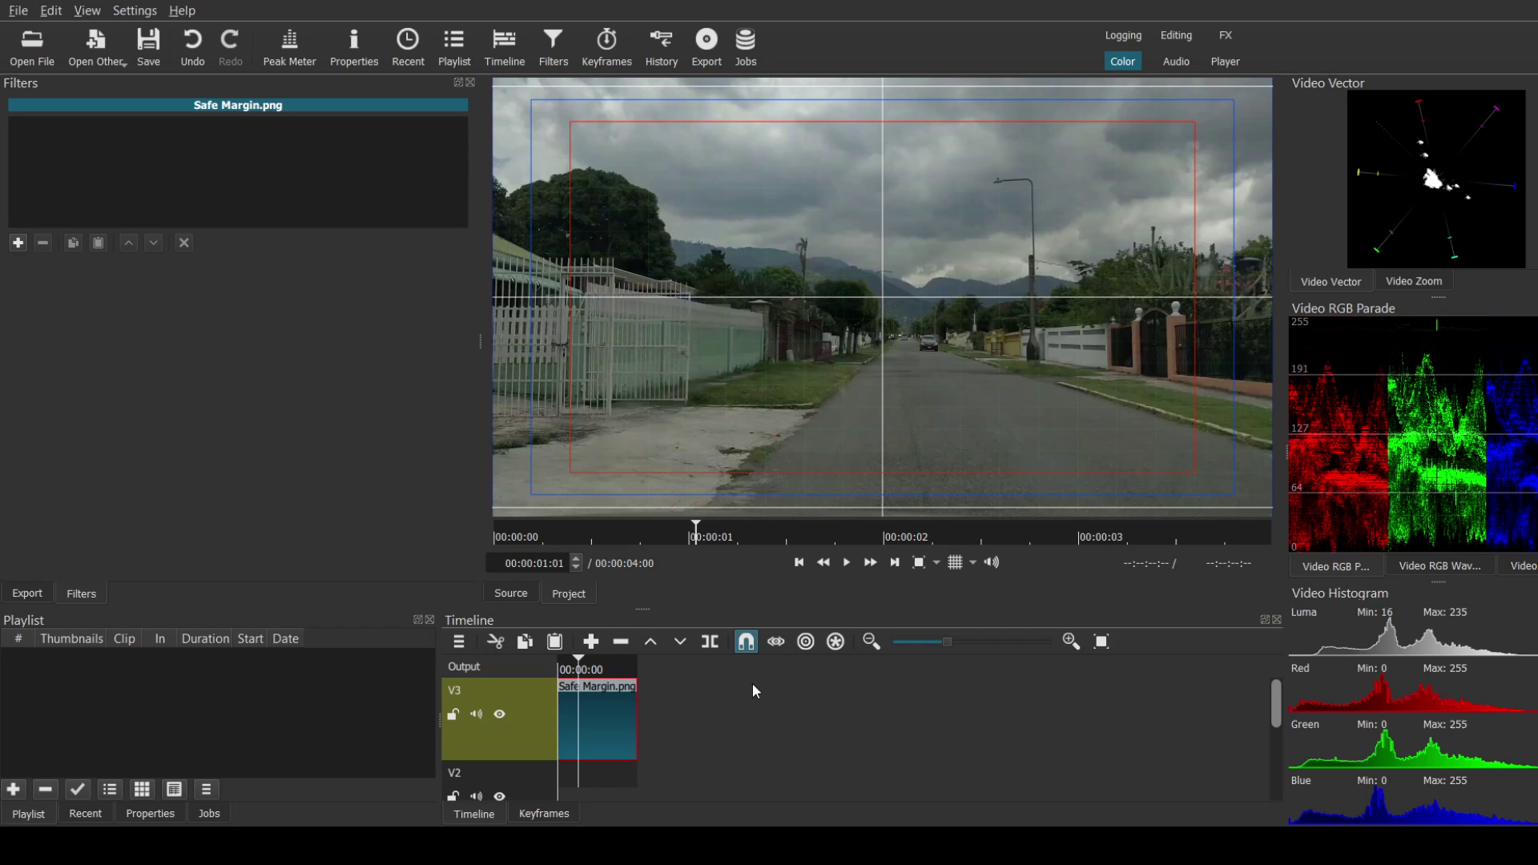
pyautogui.click(453, 714)
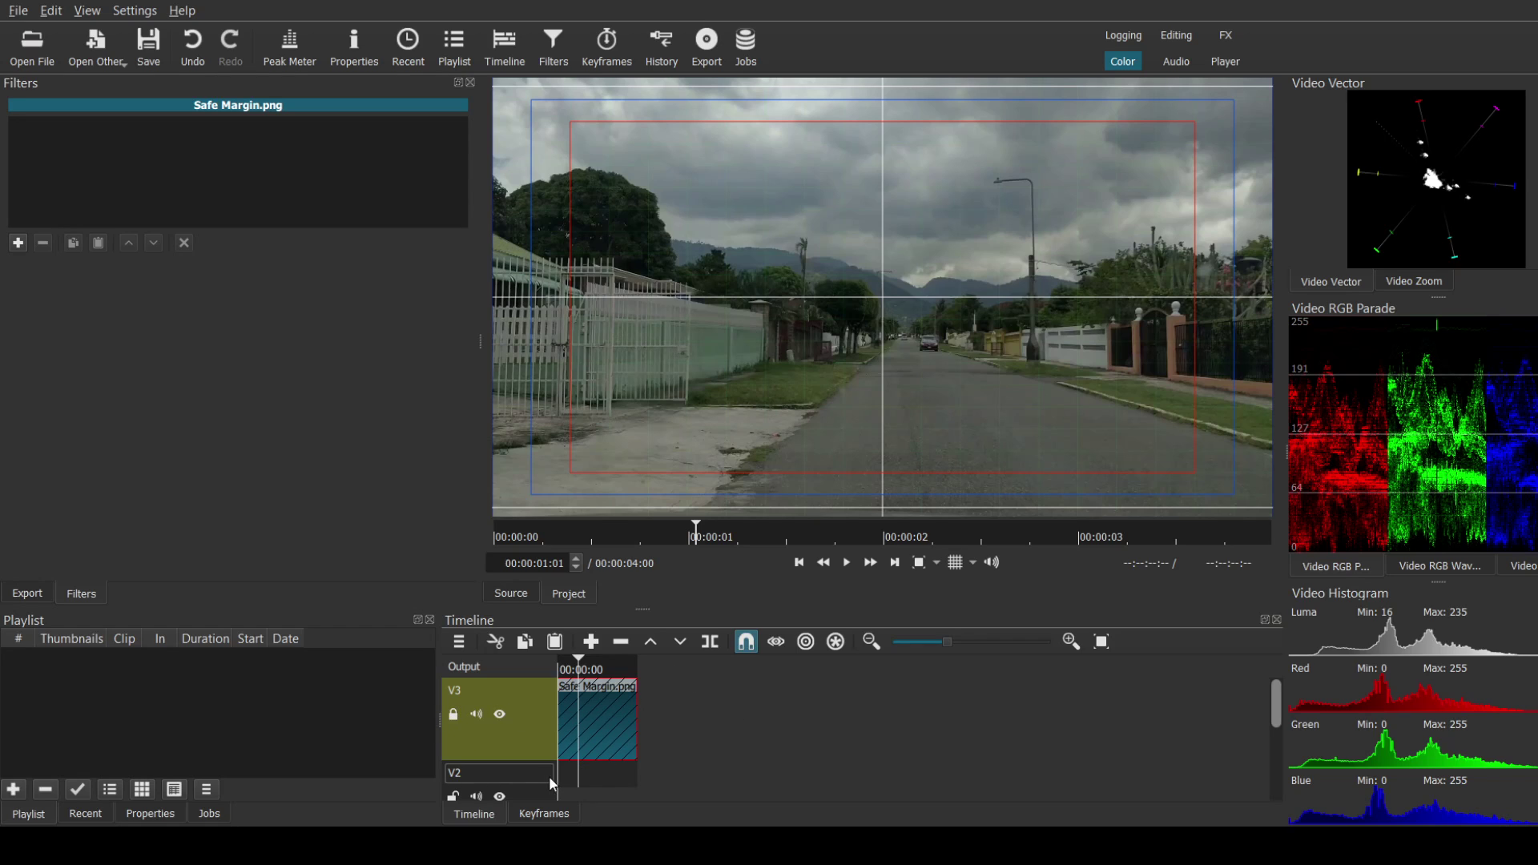
pyautogui.click(588, 771)
pyautogui.moveTo(1277, 708); pyautogui.dragTo(1276, 742)
pyautogui.click(599, 713)
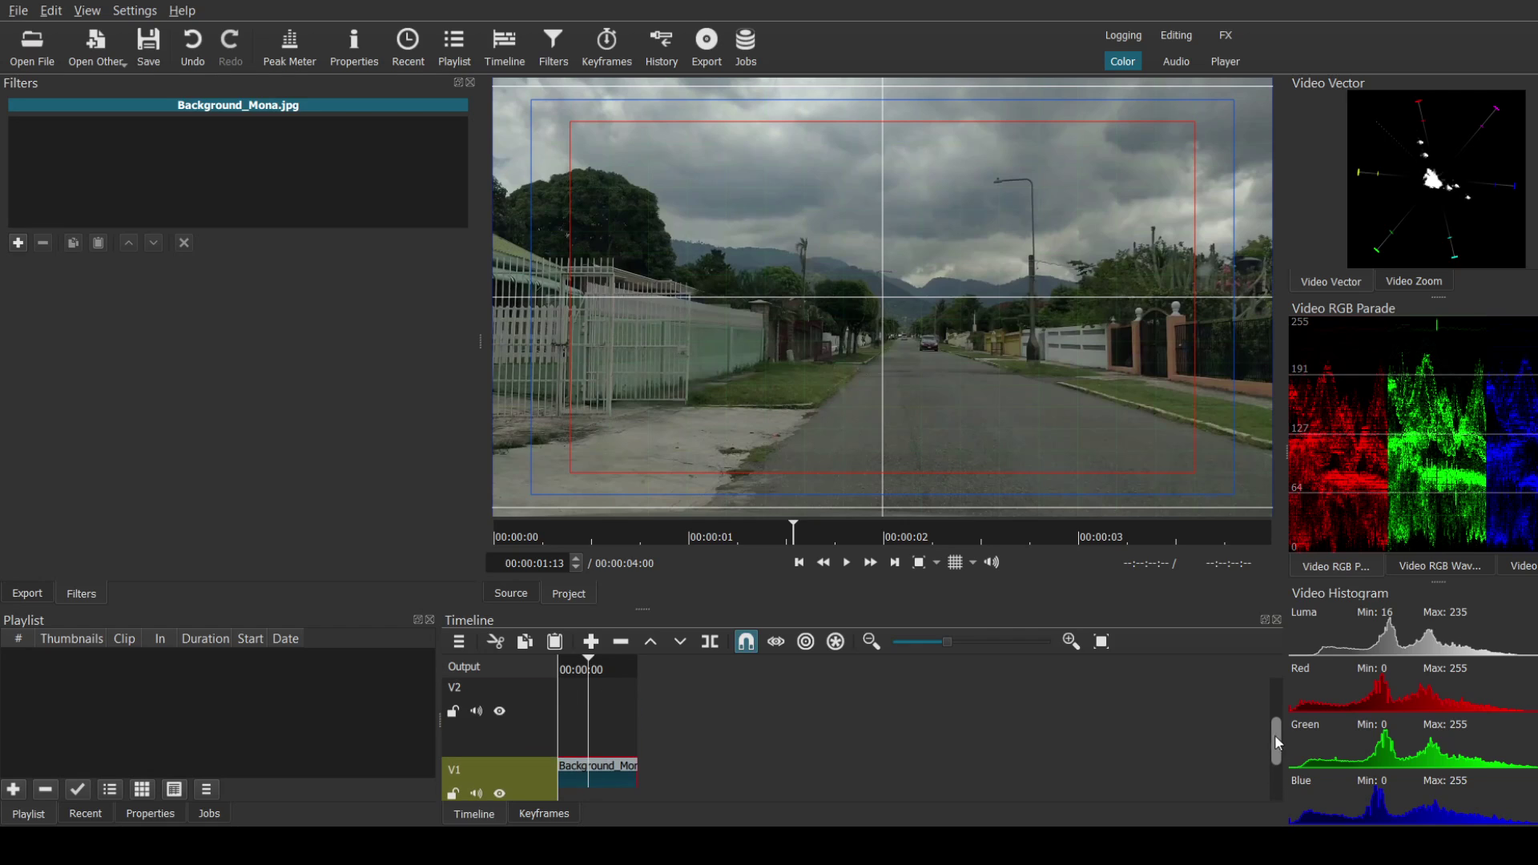
# Step: With track V2 selected, search the filter list for 'text'
pyautogui.click(586, 718)
pyautogui.click(536, 736)
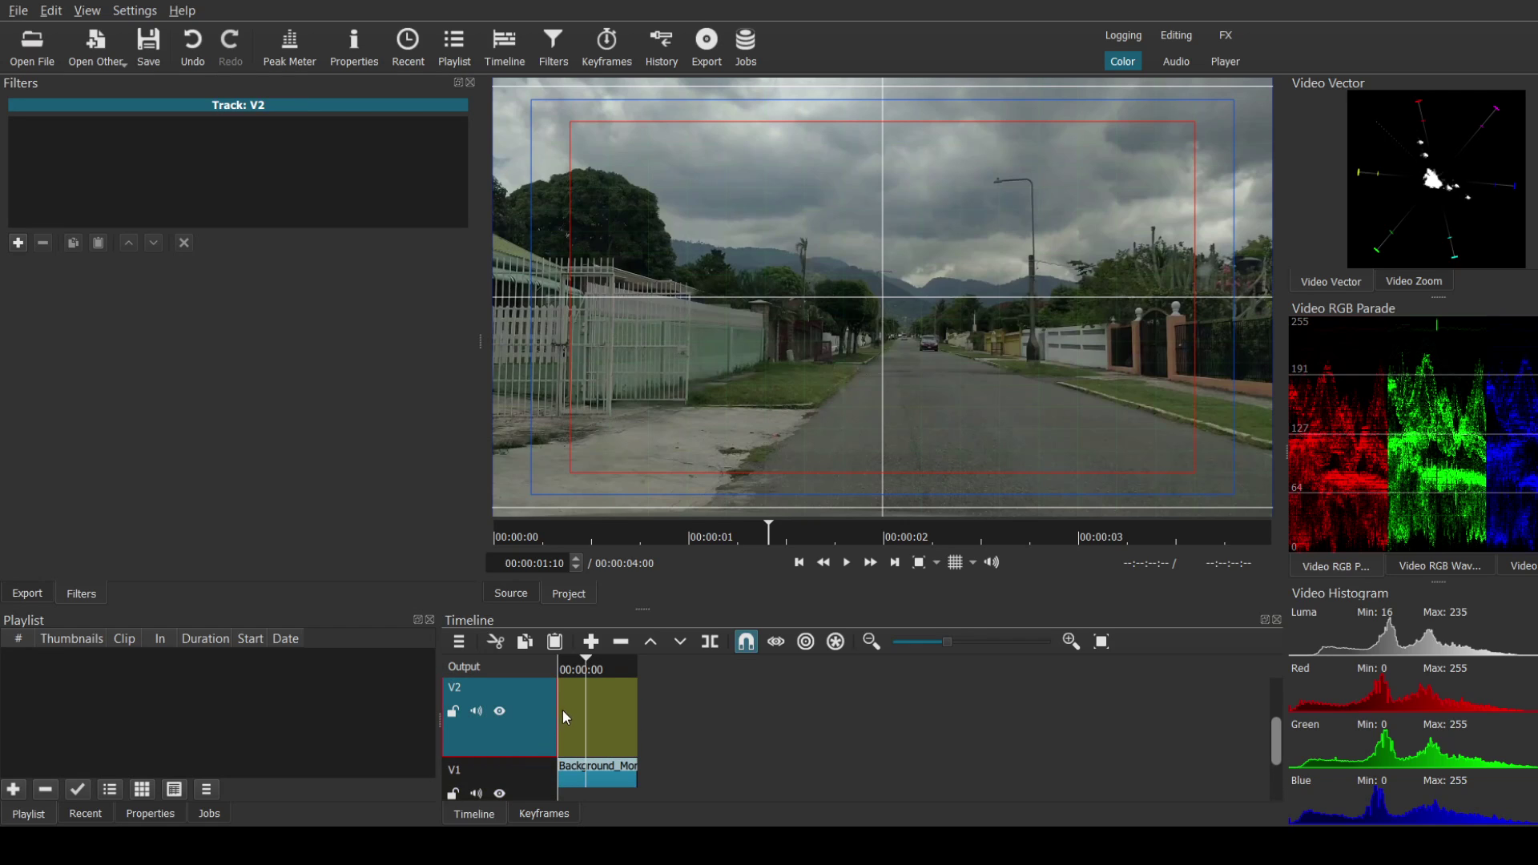
pyautogui.click(19, 242)
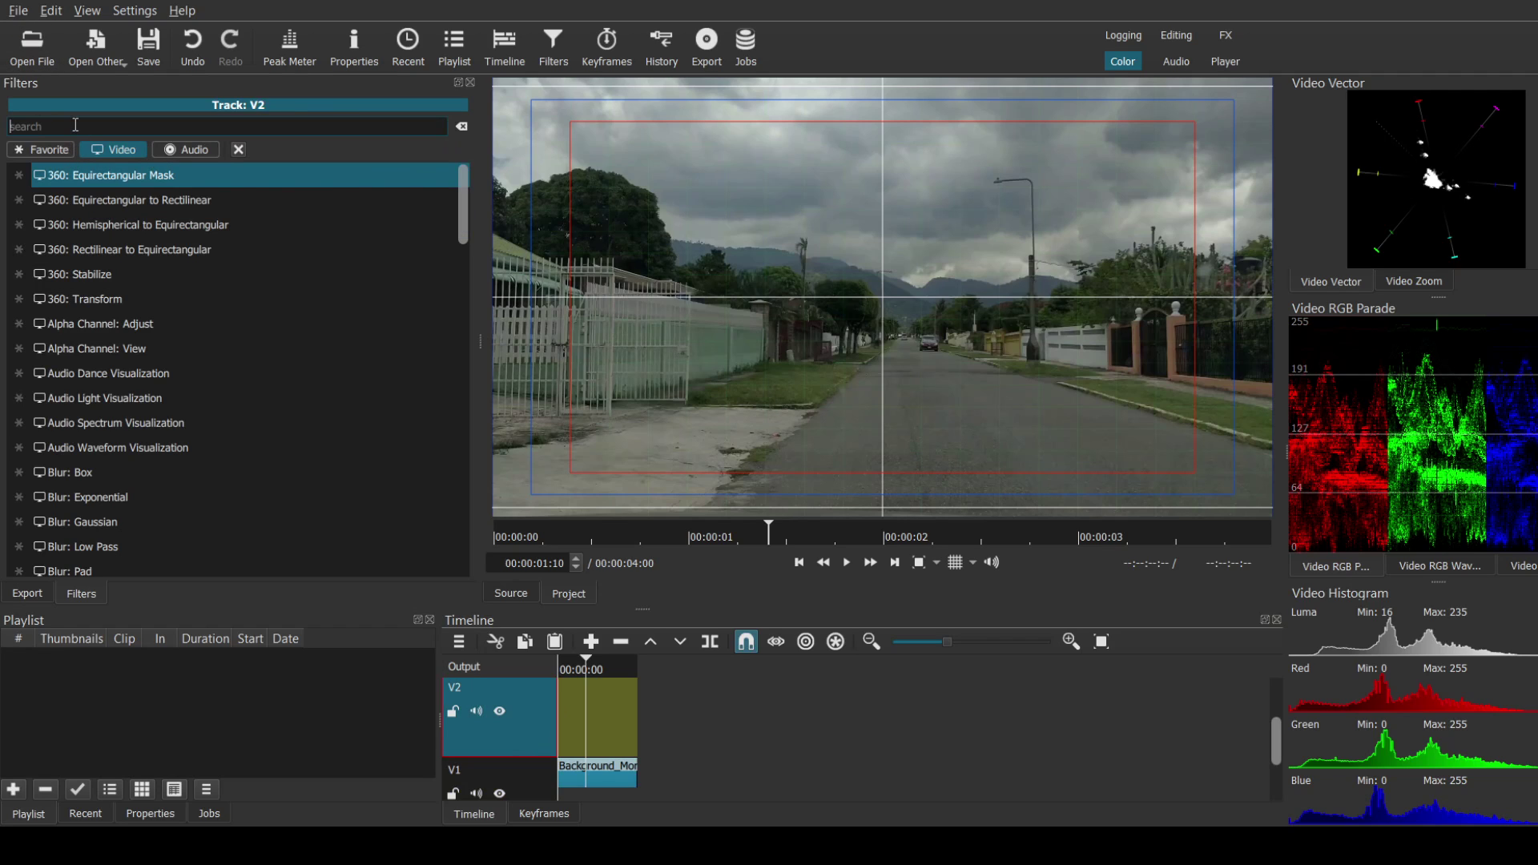
pyautogui.write('Te')
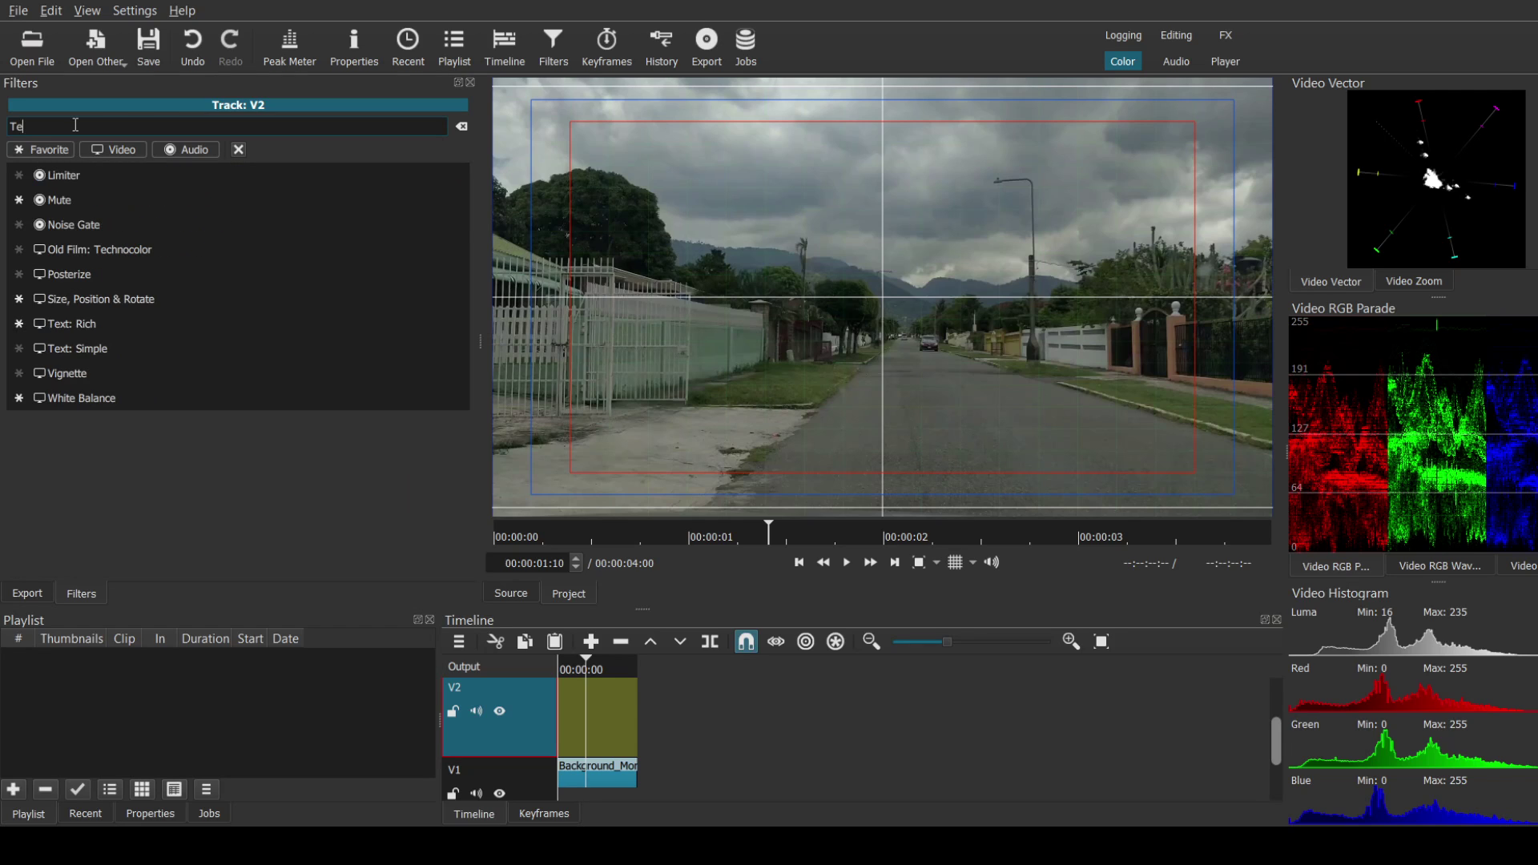
pyautogui.press('BackSpace')
pyautogui.press('BackSpace')
pyautogui.write('Stre')
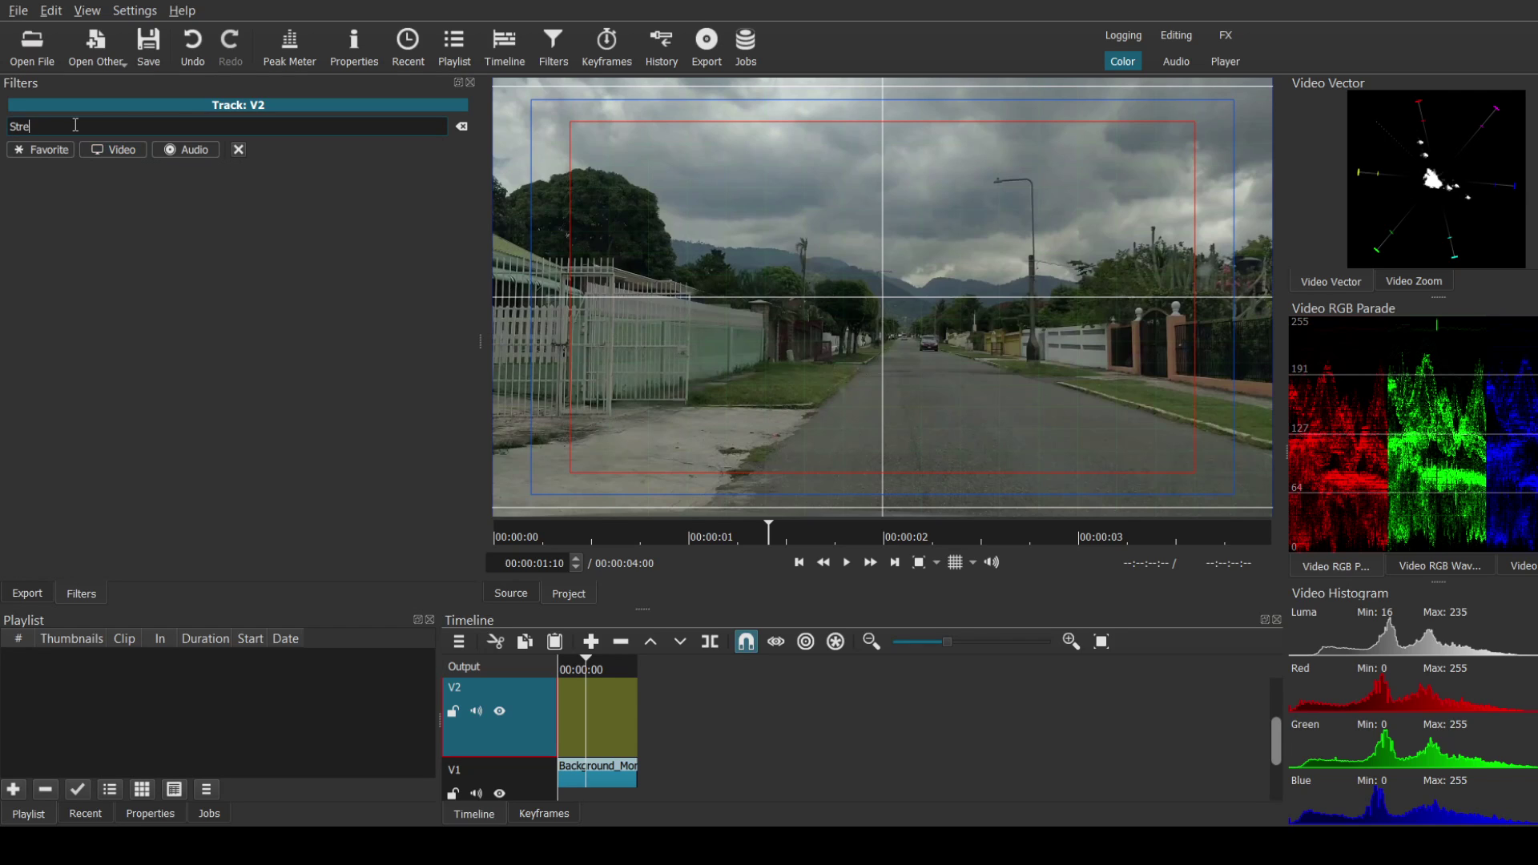
pyautogui.write('et - Day')
pyautogui.moveTo(118, 125); pyautogui.dragTo(6, 120)
pyautogui.press('BackSpace')
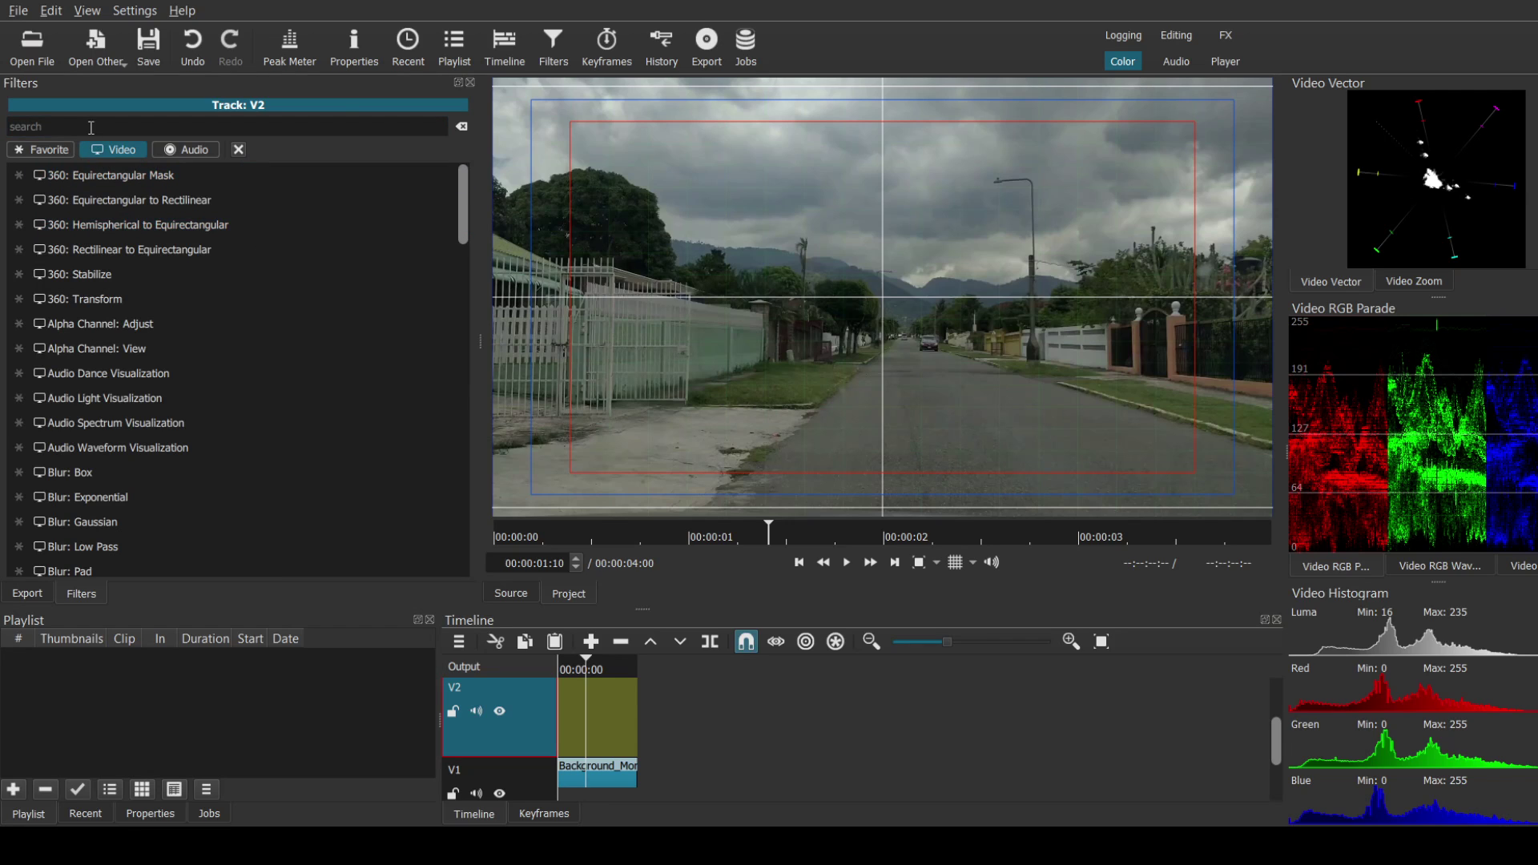
pyautogui.write('text')
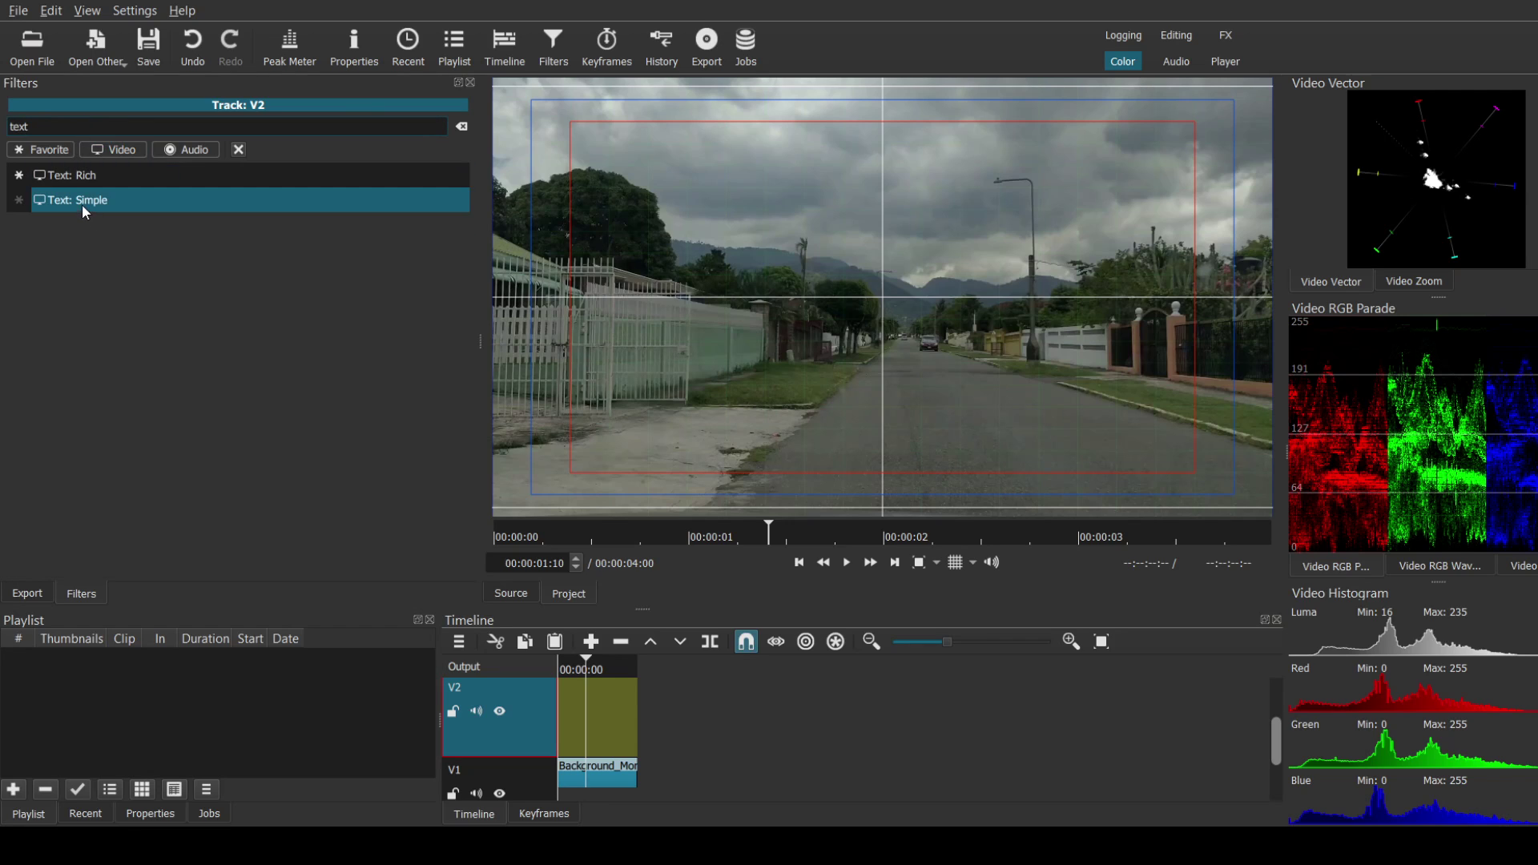
# Step: Add the Text: Simple filter and replace #timecode# with 'Street - day'
pyautogui.click(82, 202)
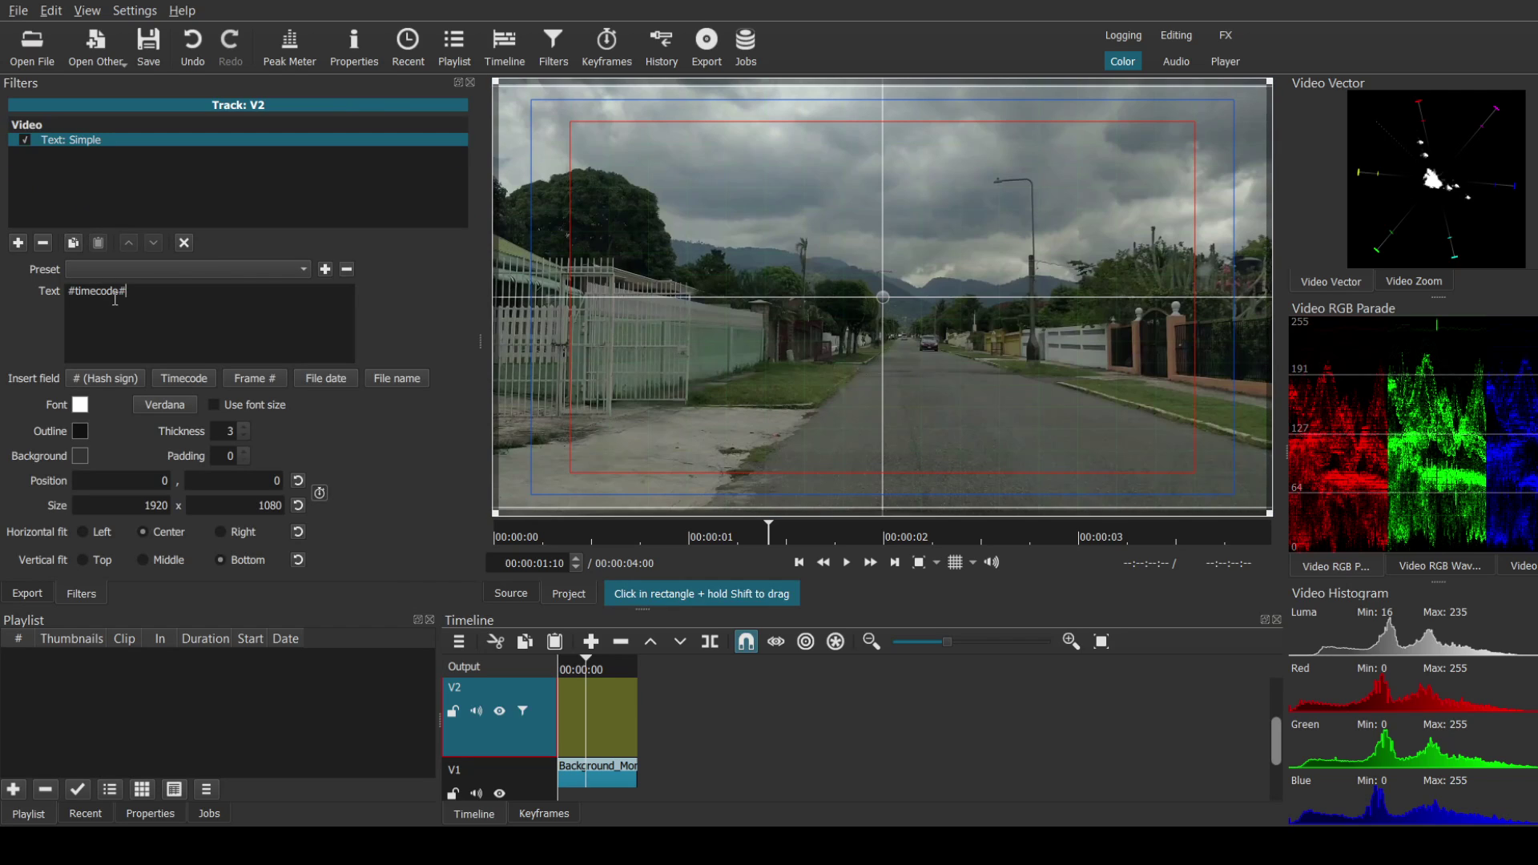
pyautogui.moveTo(133, 291); pyautogui.dragTo(4, 272)
pyautogui.write('Street - day')
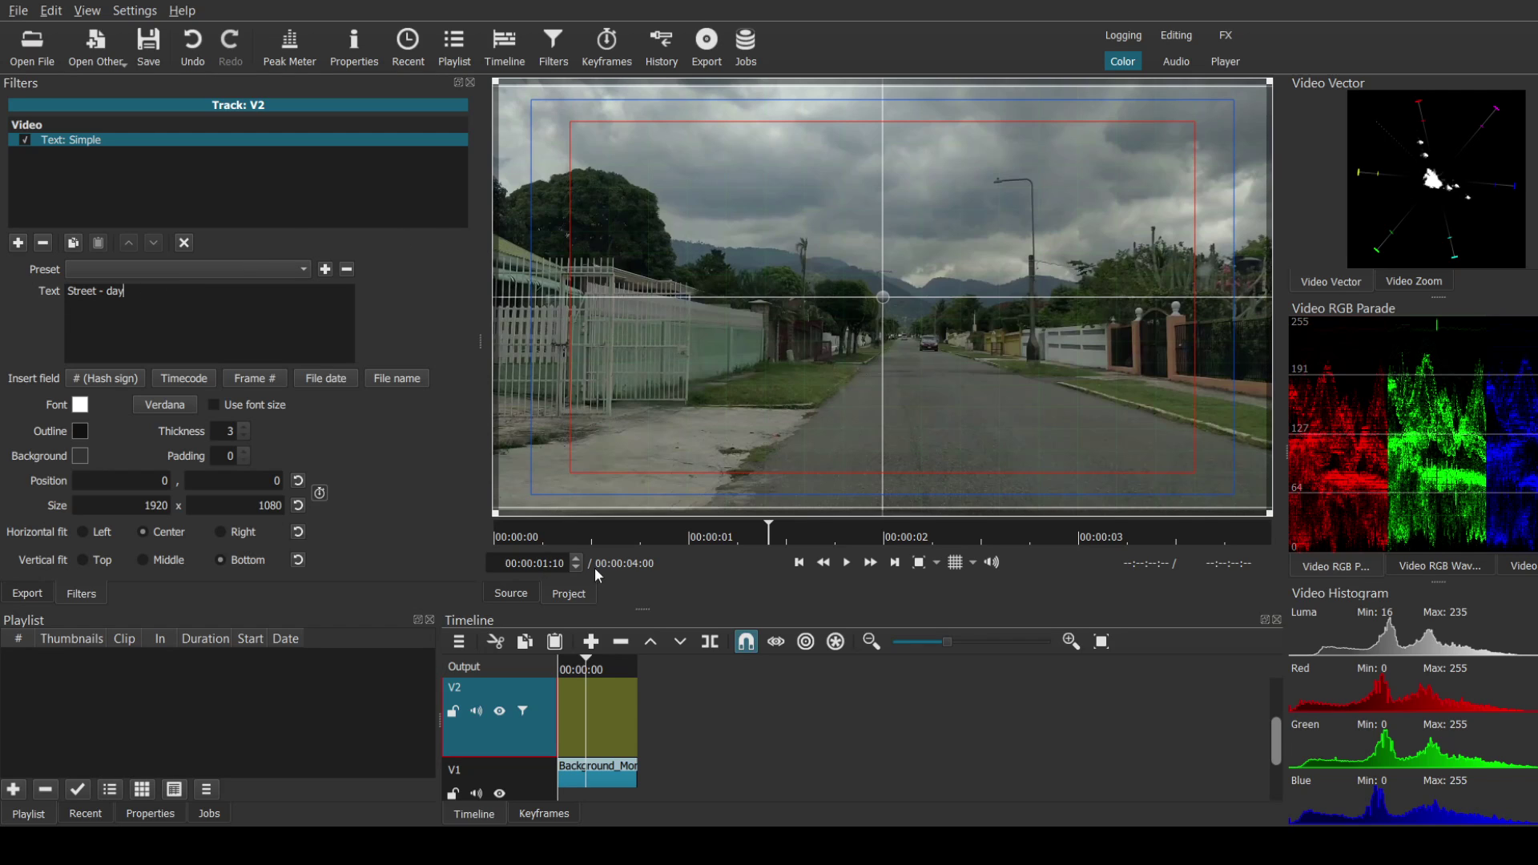
# Step: Preview Safe Margin.png, return the player to the project, and rewind the playhead to the start
pyautogui.click(511, 594)
pyautogui.click(574, 593)
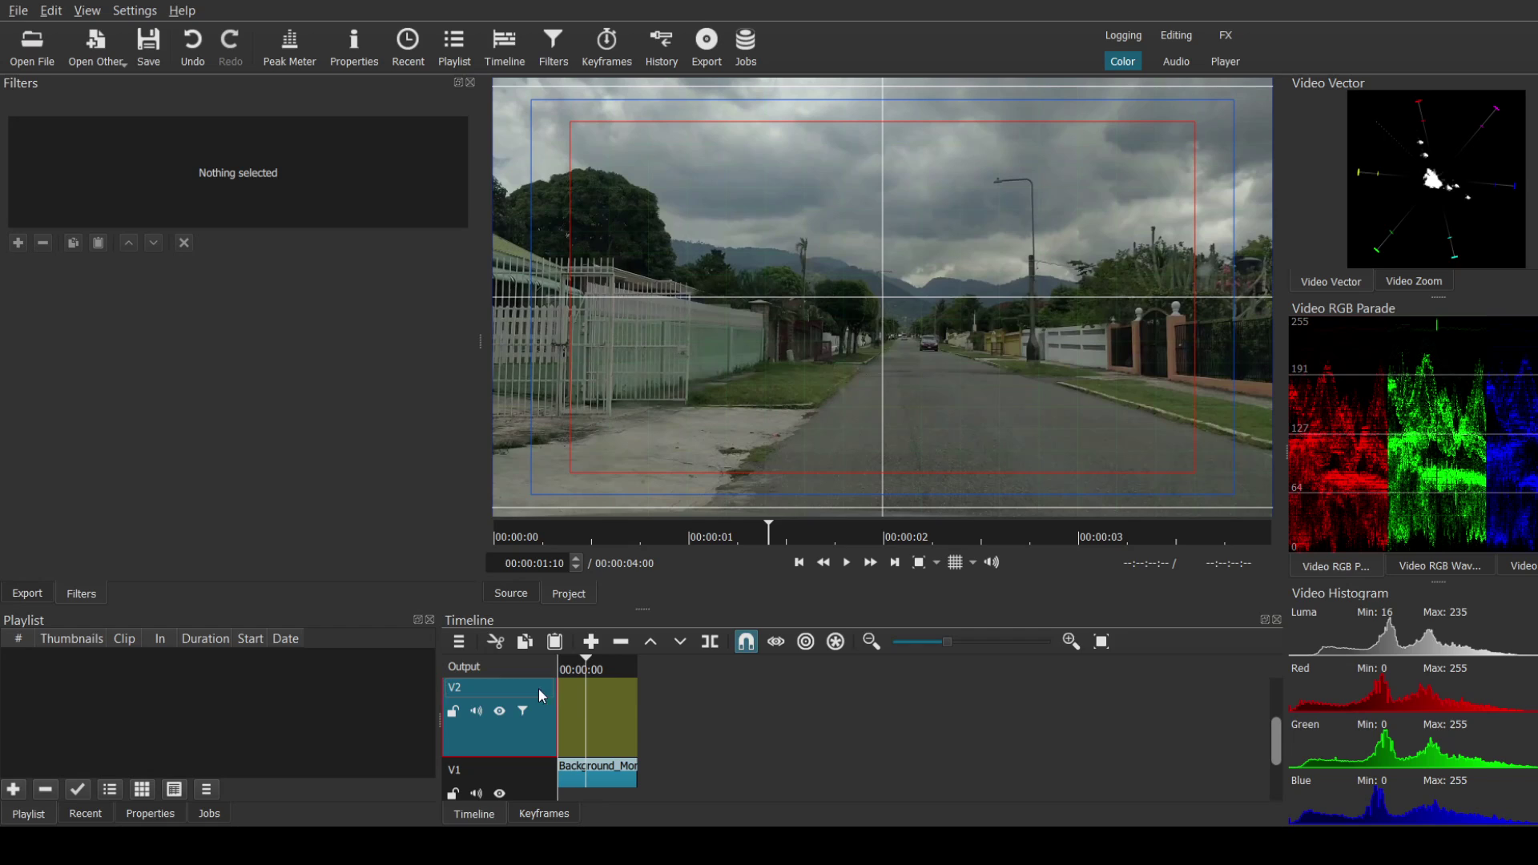
pyautogui.click(603, 742)
pyautogui.click(598, 665)
pyautogui.press('Home')
# Step: Place the transparent color clip from the player onto track V2
pyautogui.click(832, 513)
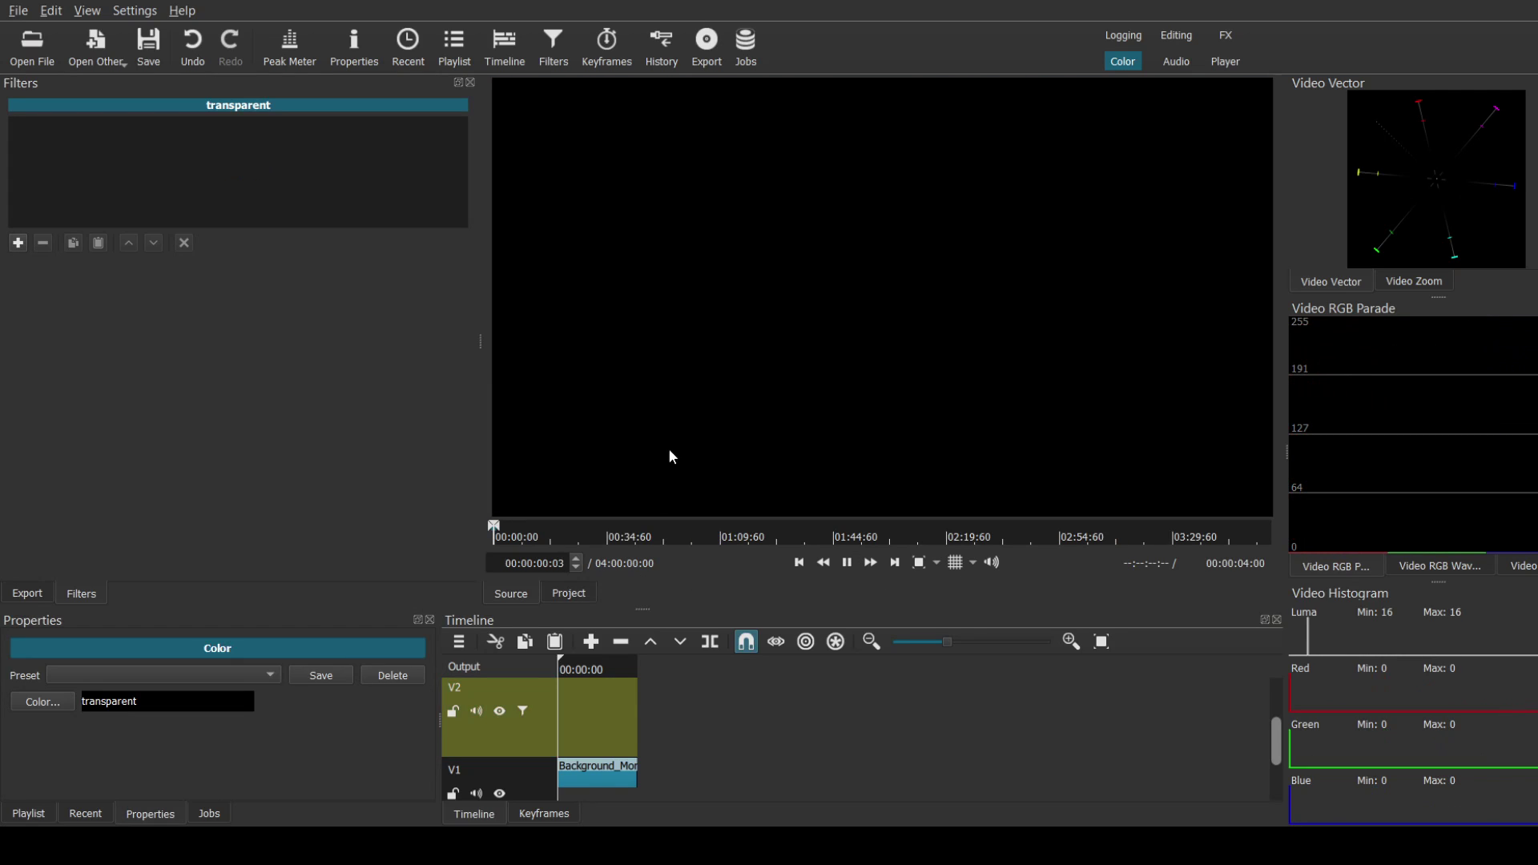
pyautogui.moveTo(687, 435); pyautogui.dragTo(564, 706)
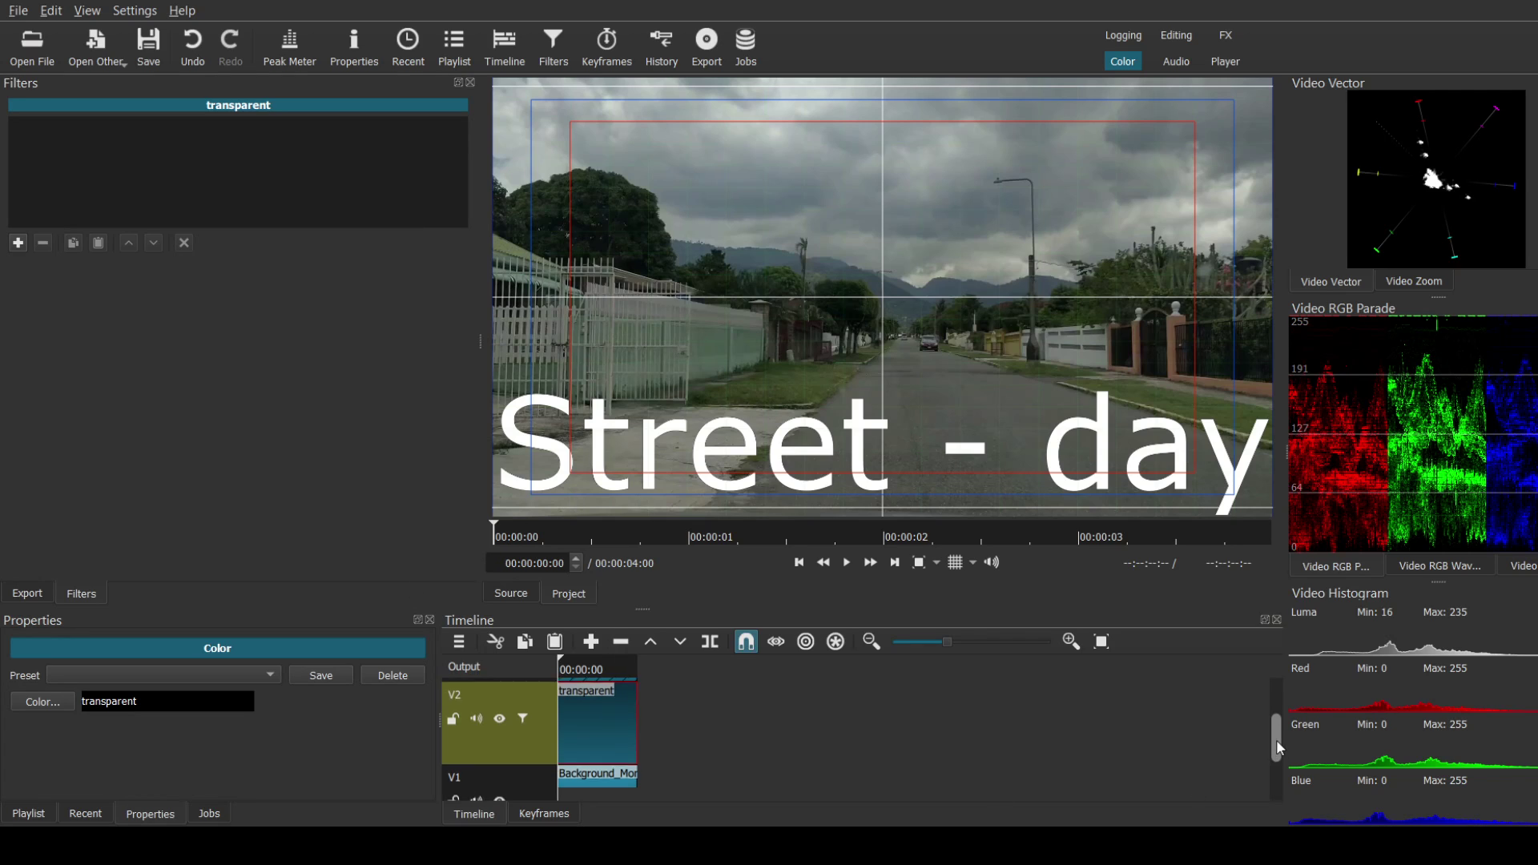
pyautogui.moveTo(1276, 739); pyautogui.dragTo(1273, 780)
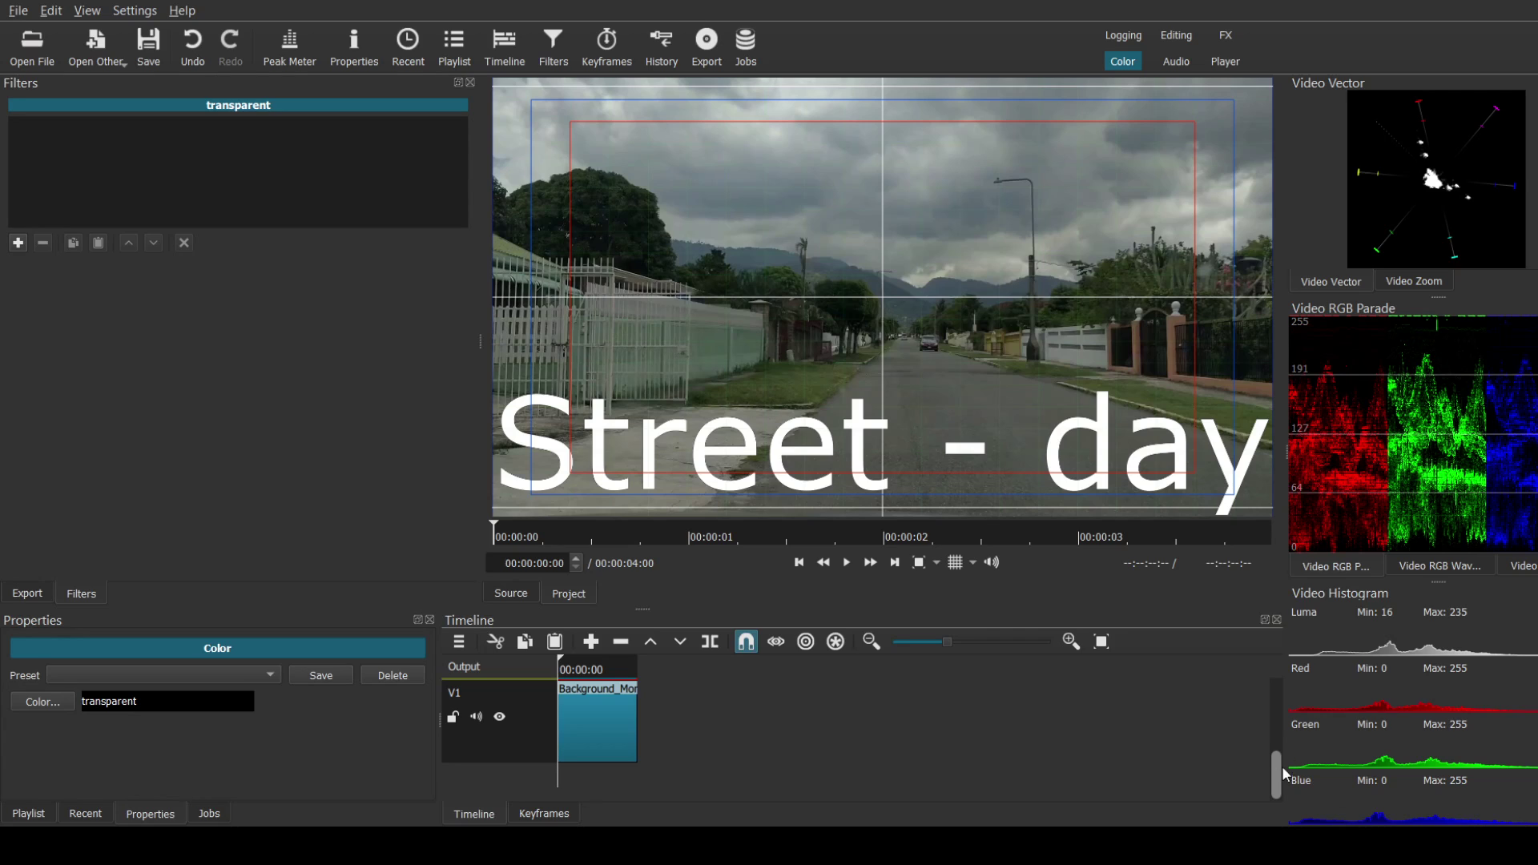
# Step: Select V1, then V2, so Filters shows V2's Text: Simple 'Street - day' settings
pyautogui.scroll(2, 1282, 765)
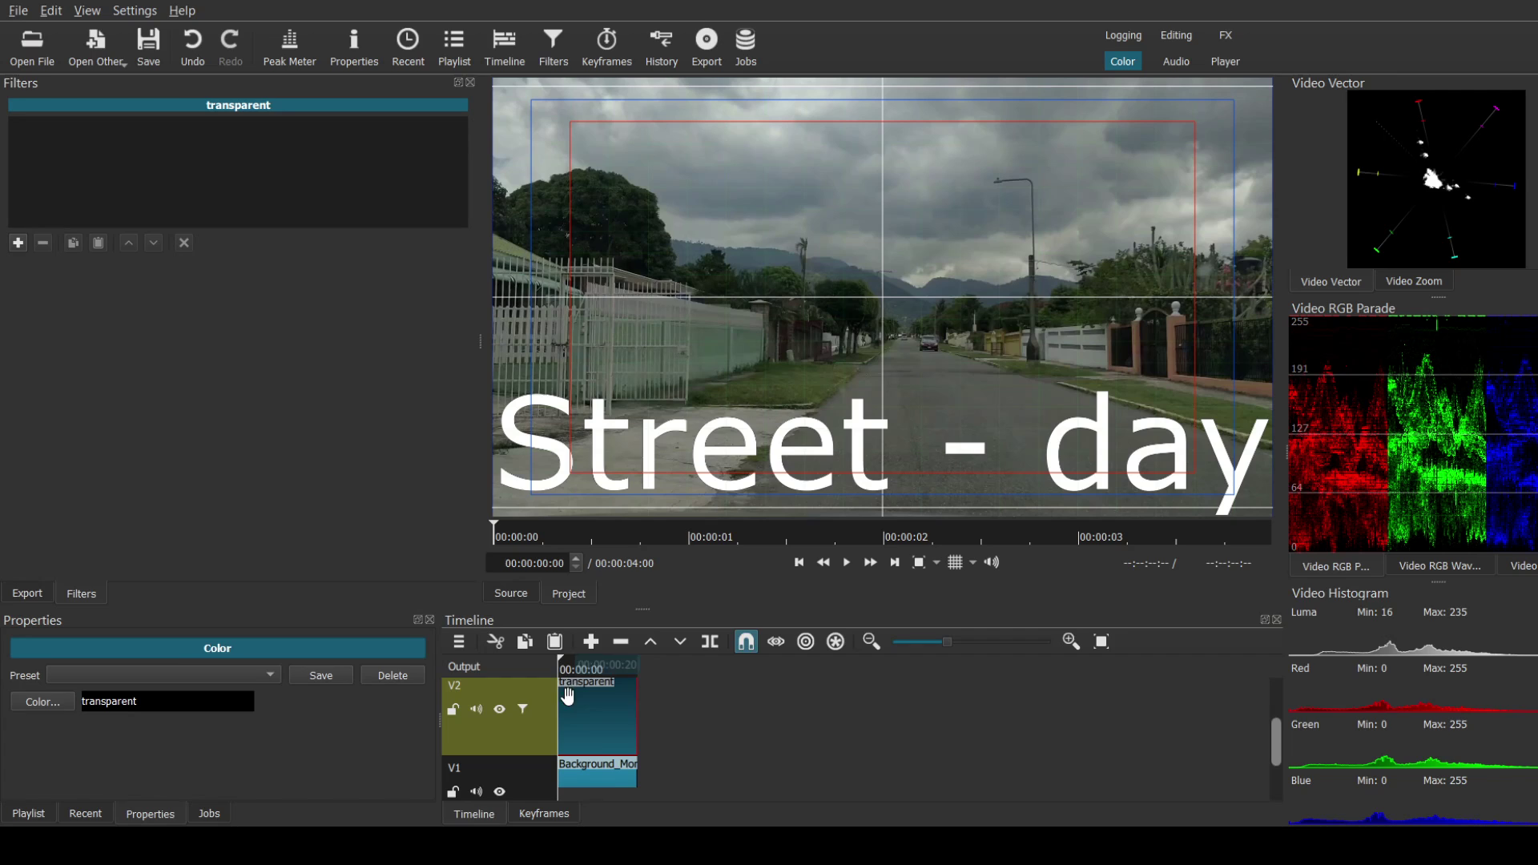
pyautogui.click(605, 773)
pyautogui.click(614, 730)
pyautogui.click(28, 593)
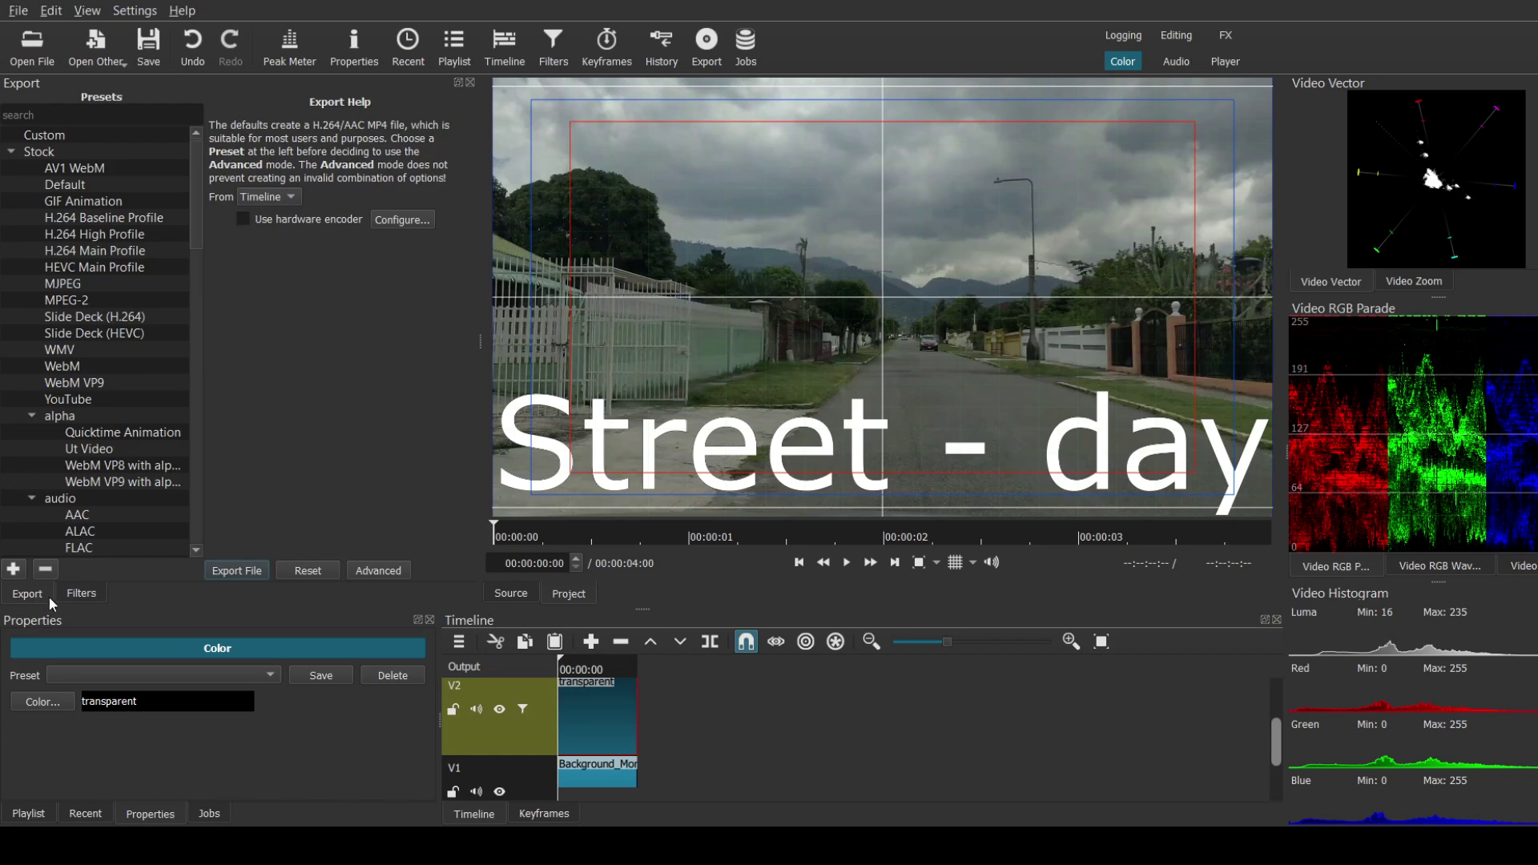
pyautogui.click(81, 594)
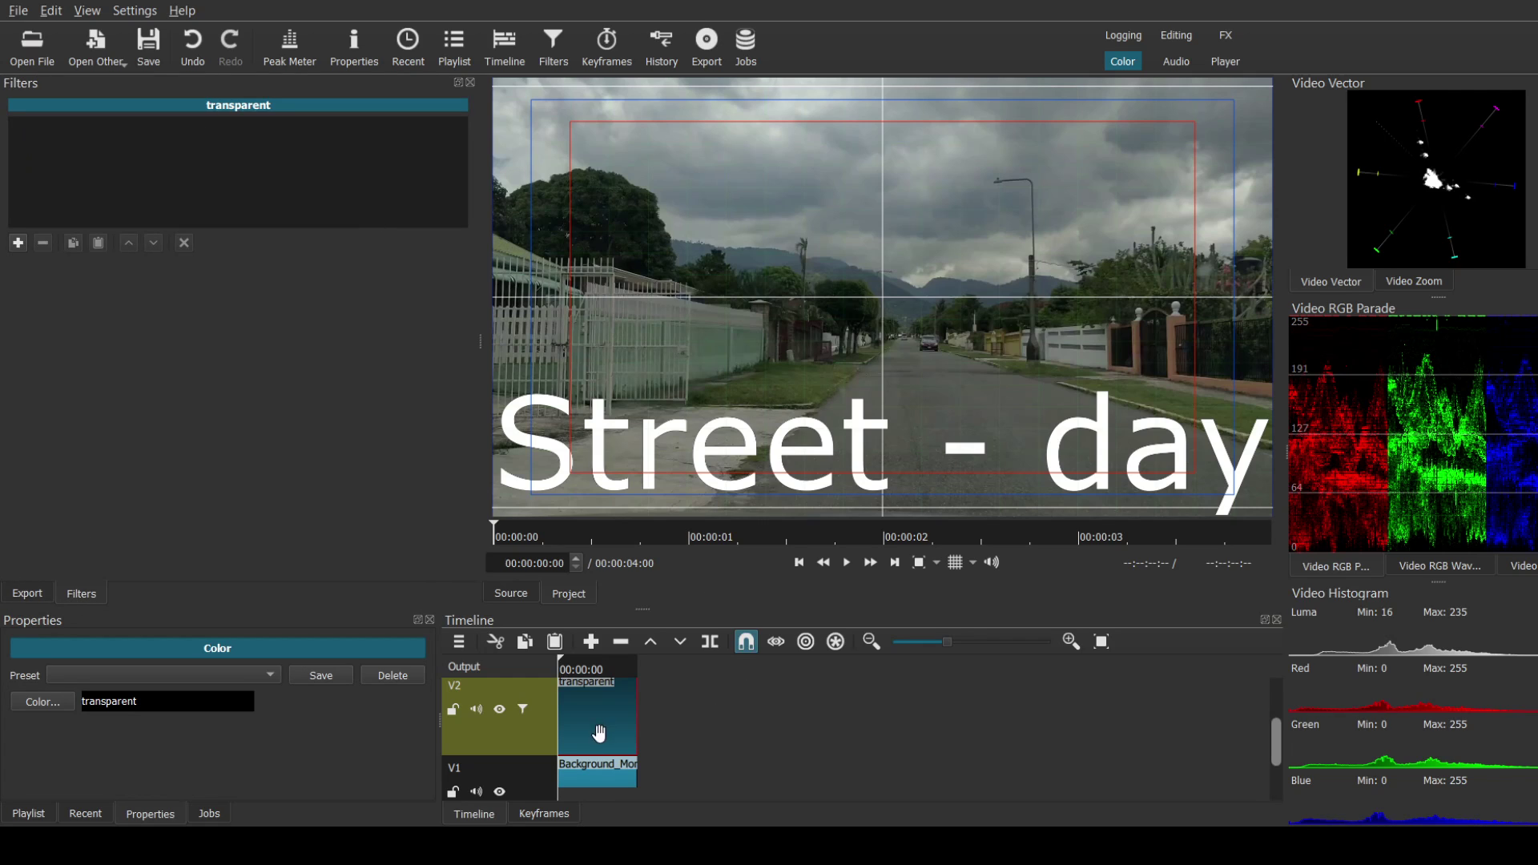
pyautogui.click(591, 781)
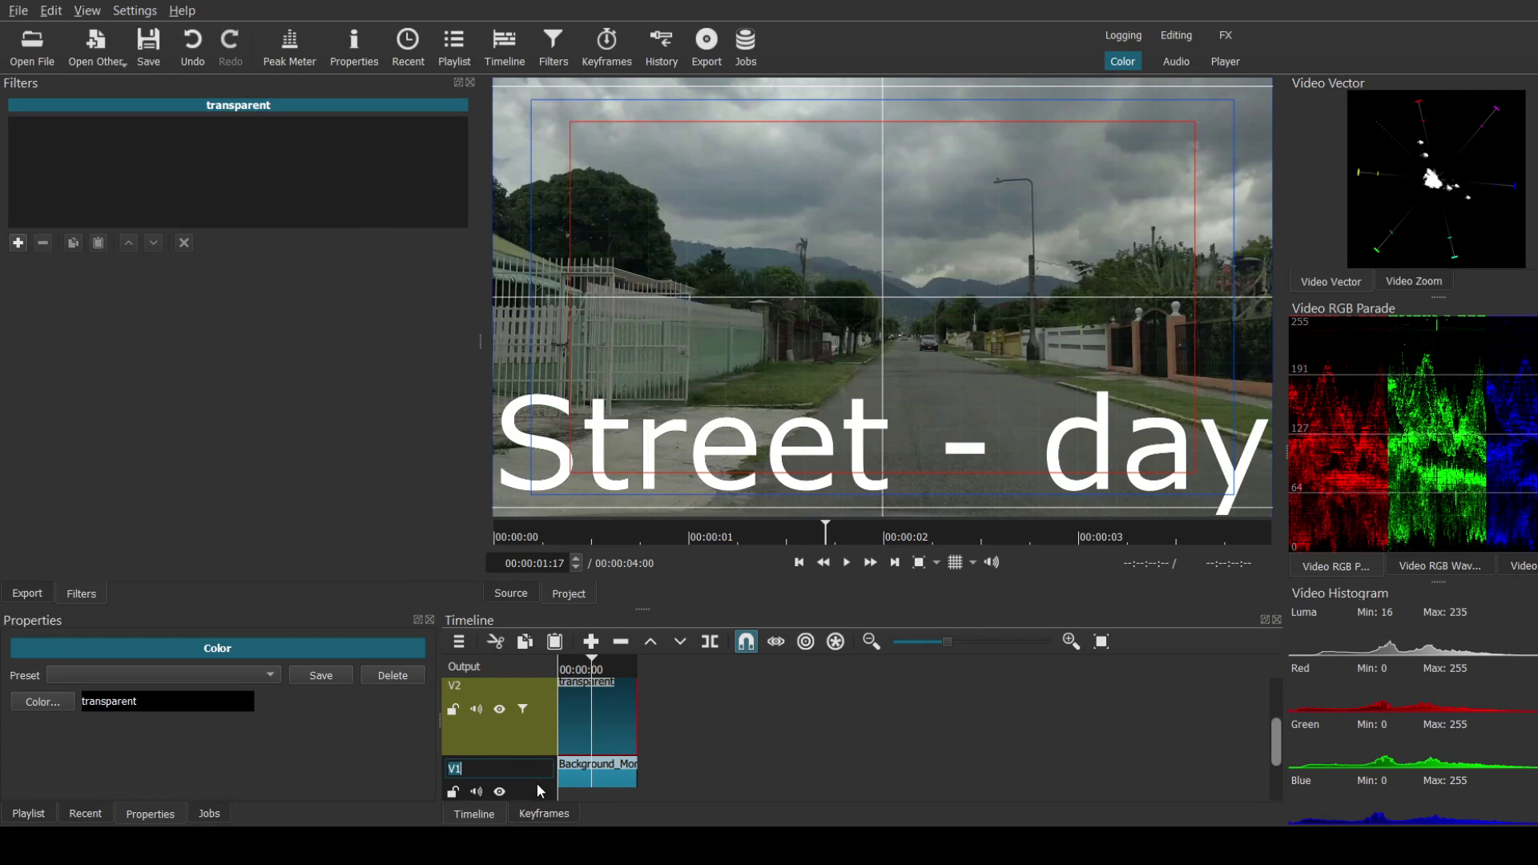
pyautogui.click(536, 789)
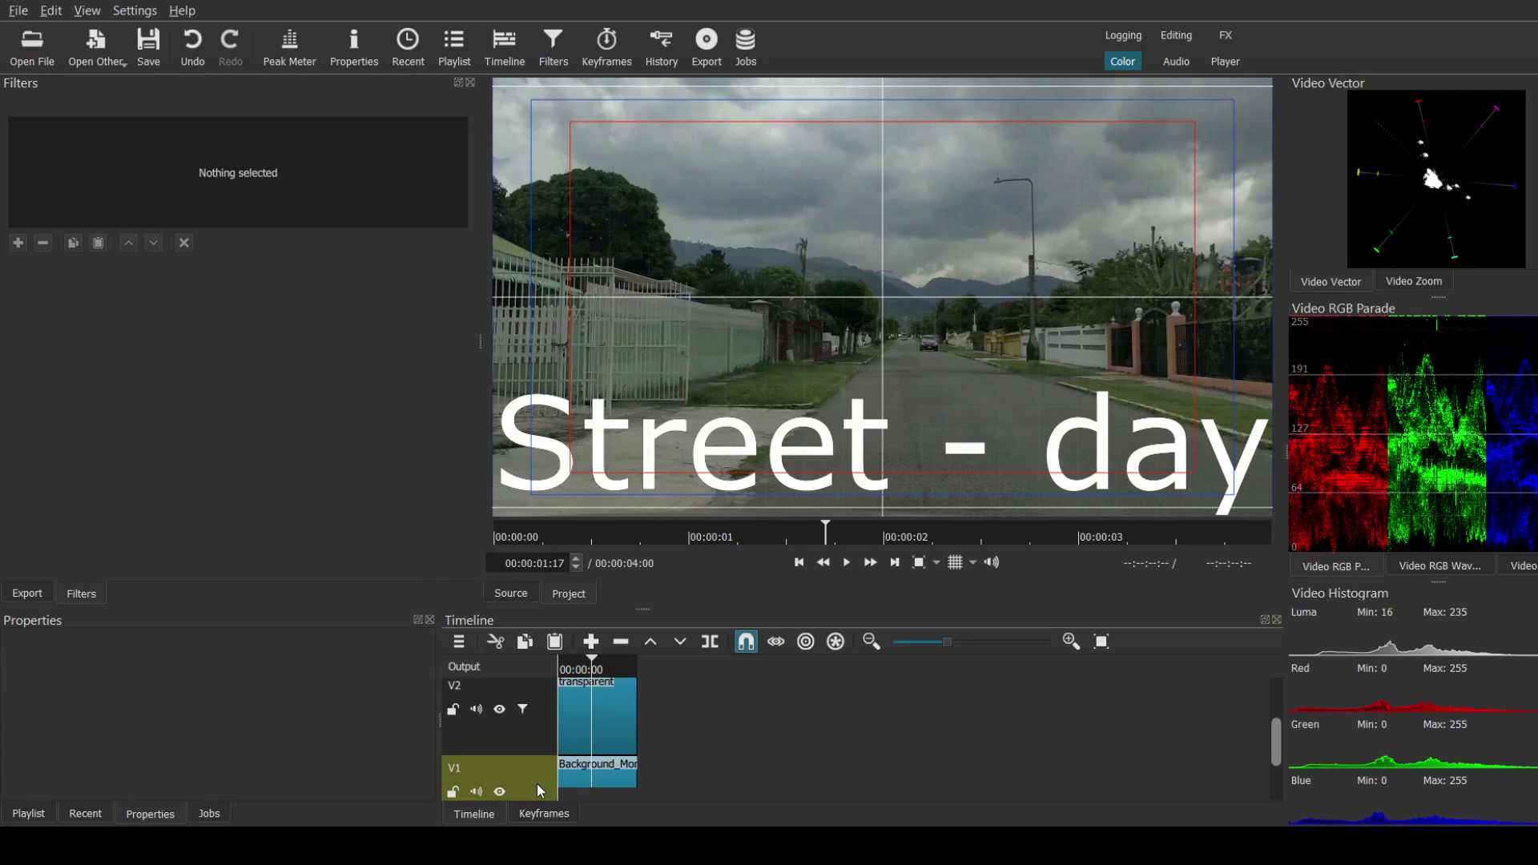
pyautogui.click(542, 727)
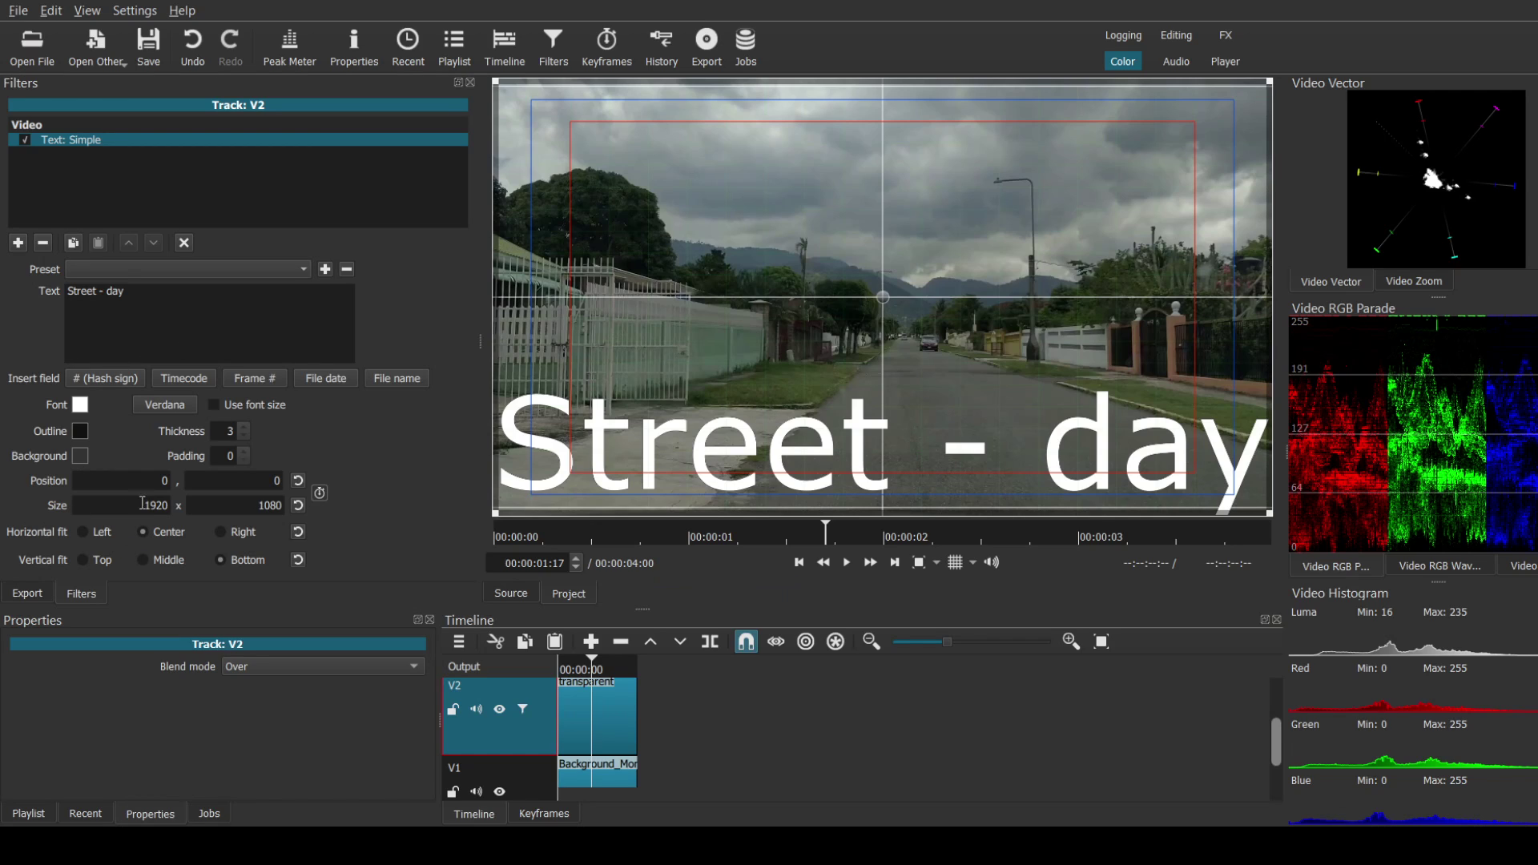
# Step: Shrink the 'Street - day' text box and position it lower-left, just inside the red margin
pyautogui.moveTo(497, 521); pyautogui.dragTo(1078, 282)
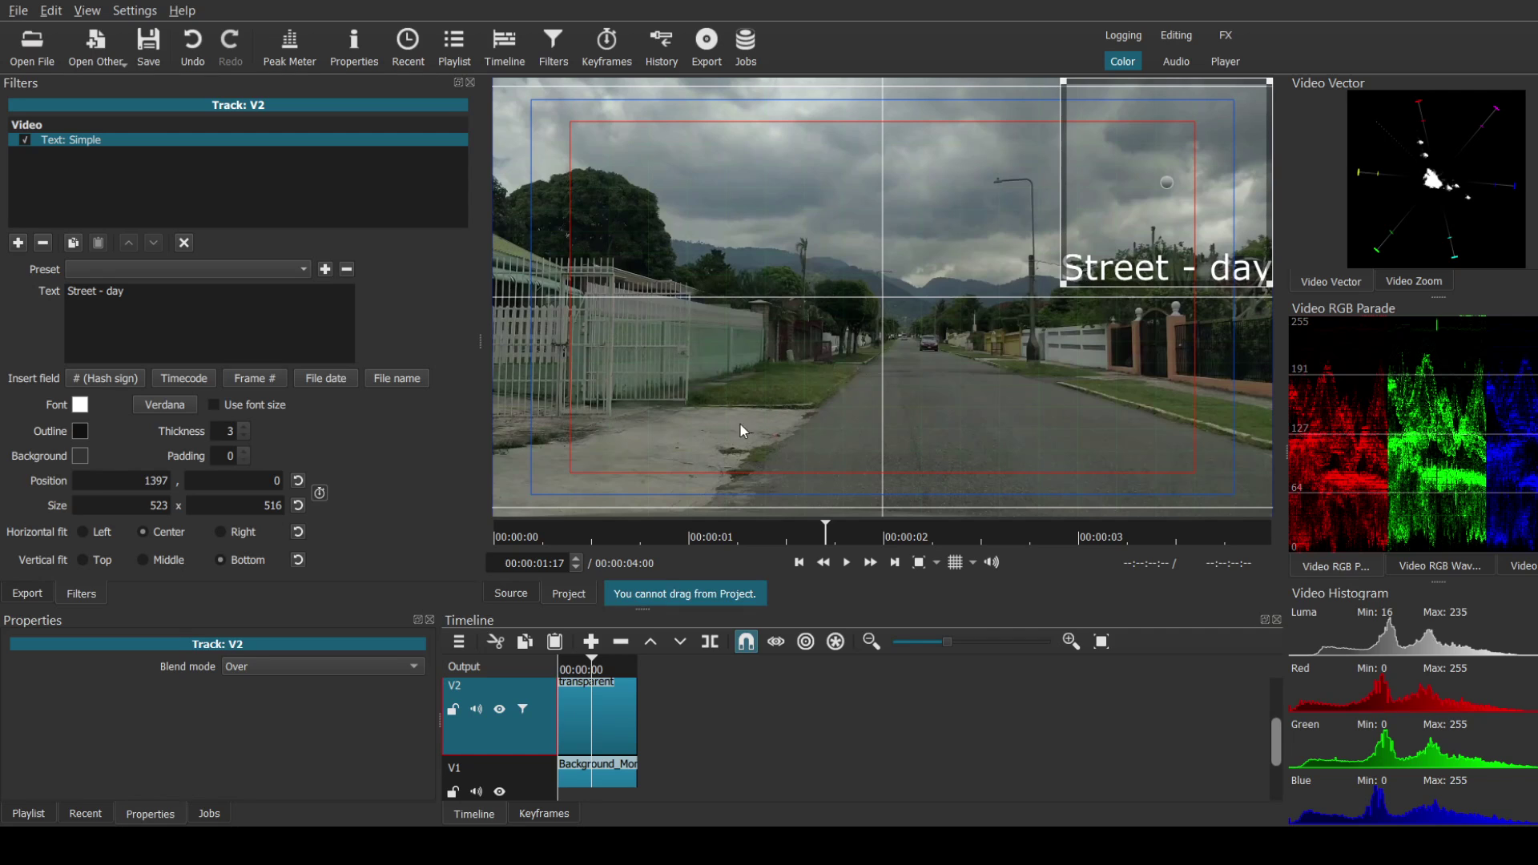
pyautogui.moveTo(1164, 185); pyautogui.dragTo(669, 383)
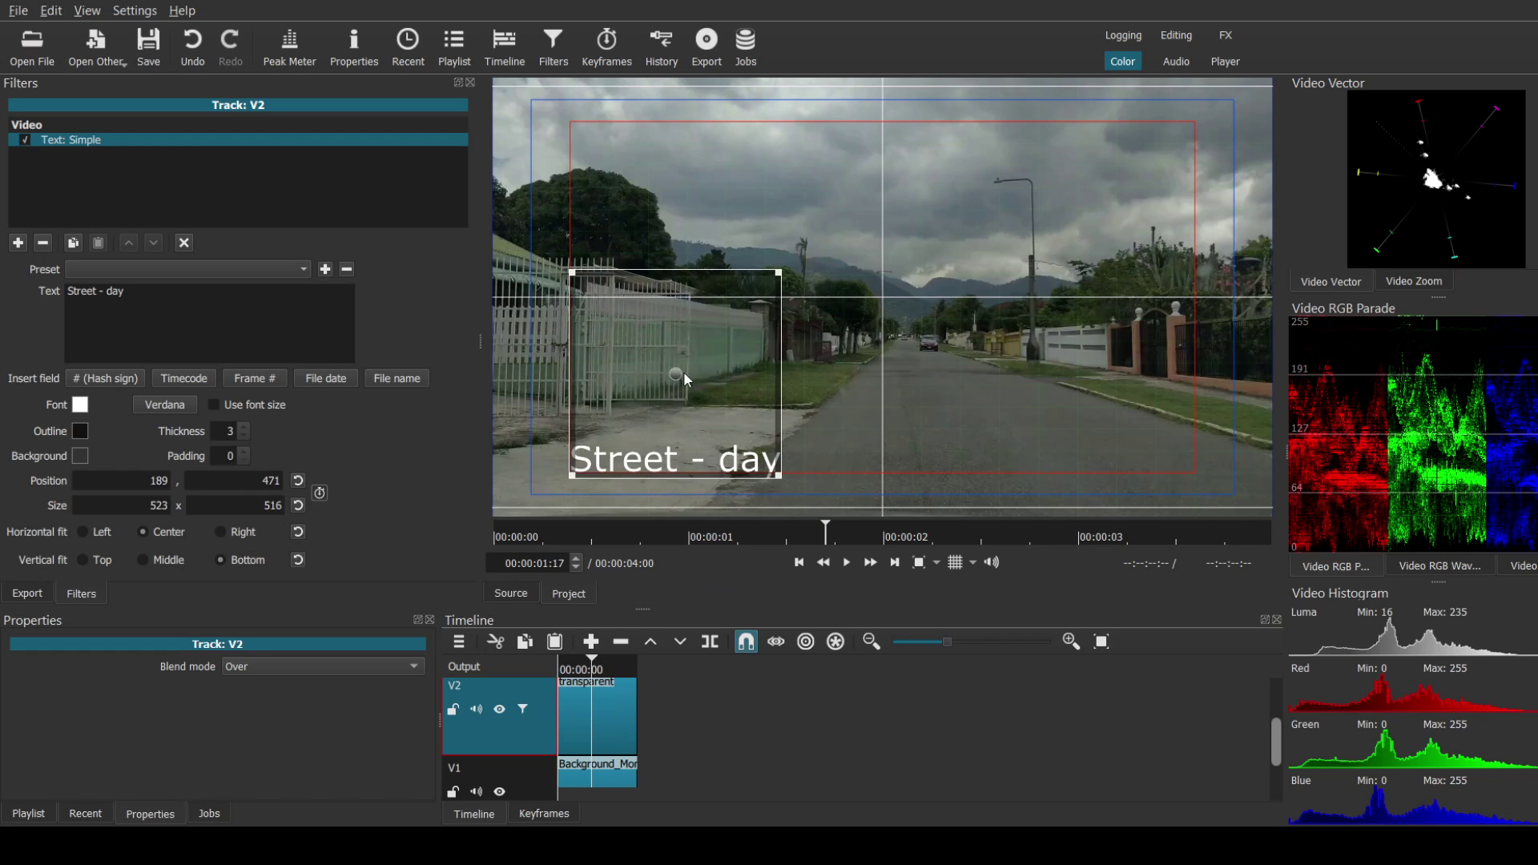
pyautogui.moveTo(684, 371); pyautogui.dragTo(615, 405)
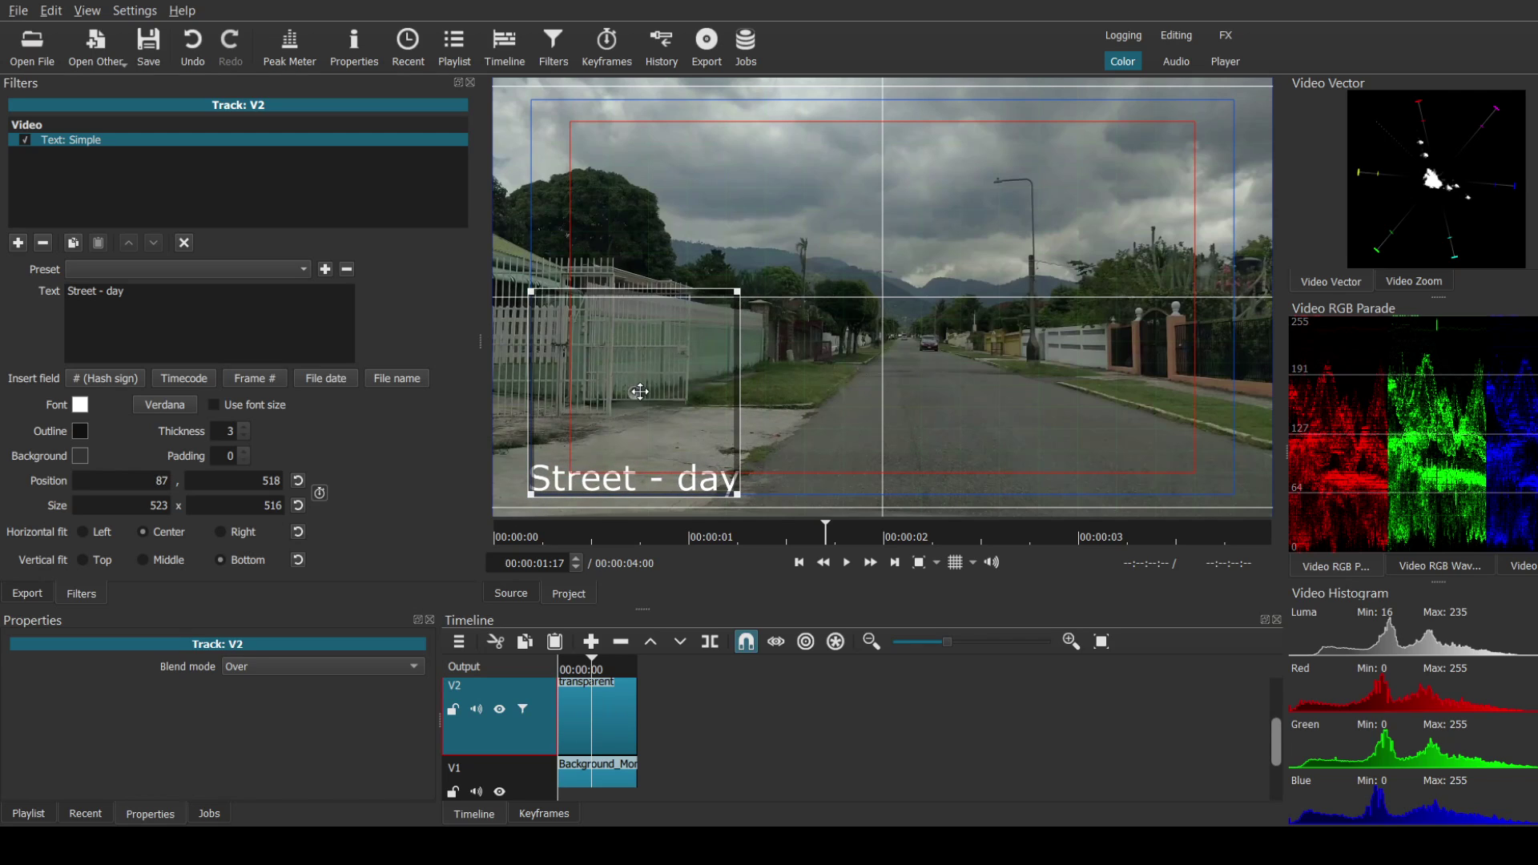
pyautogui.moveTo(626, 395); pyautogui.dragTo(686, 367)
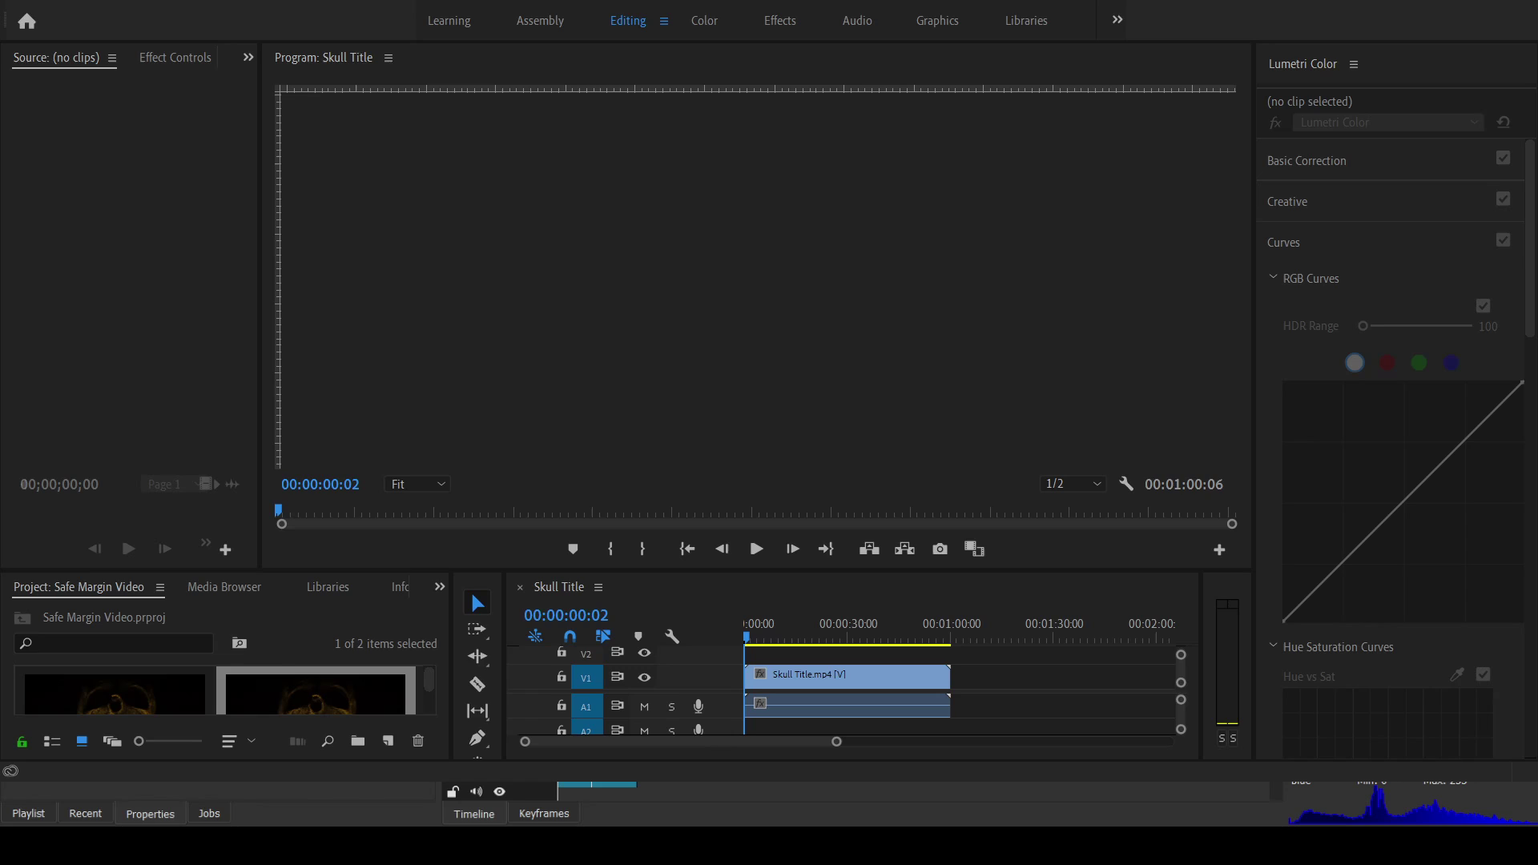
# Step: Move the Skull Title clip to start at 00:00:00:04, making the sequence 00:01:00:10 long
pyautogui.click(191, 216)
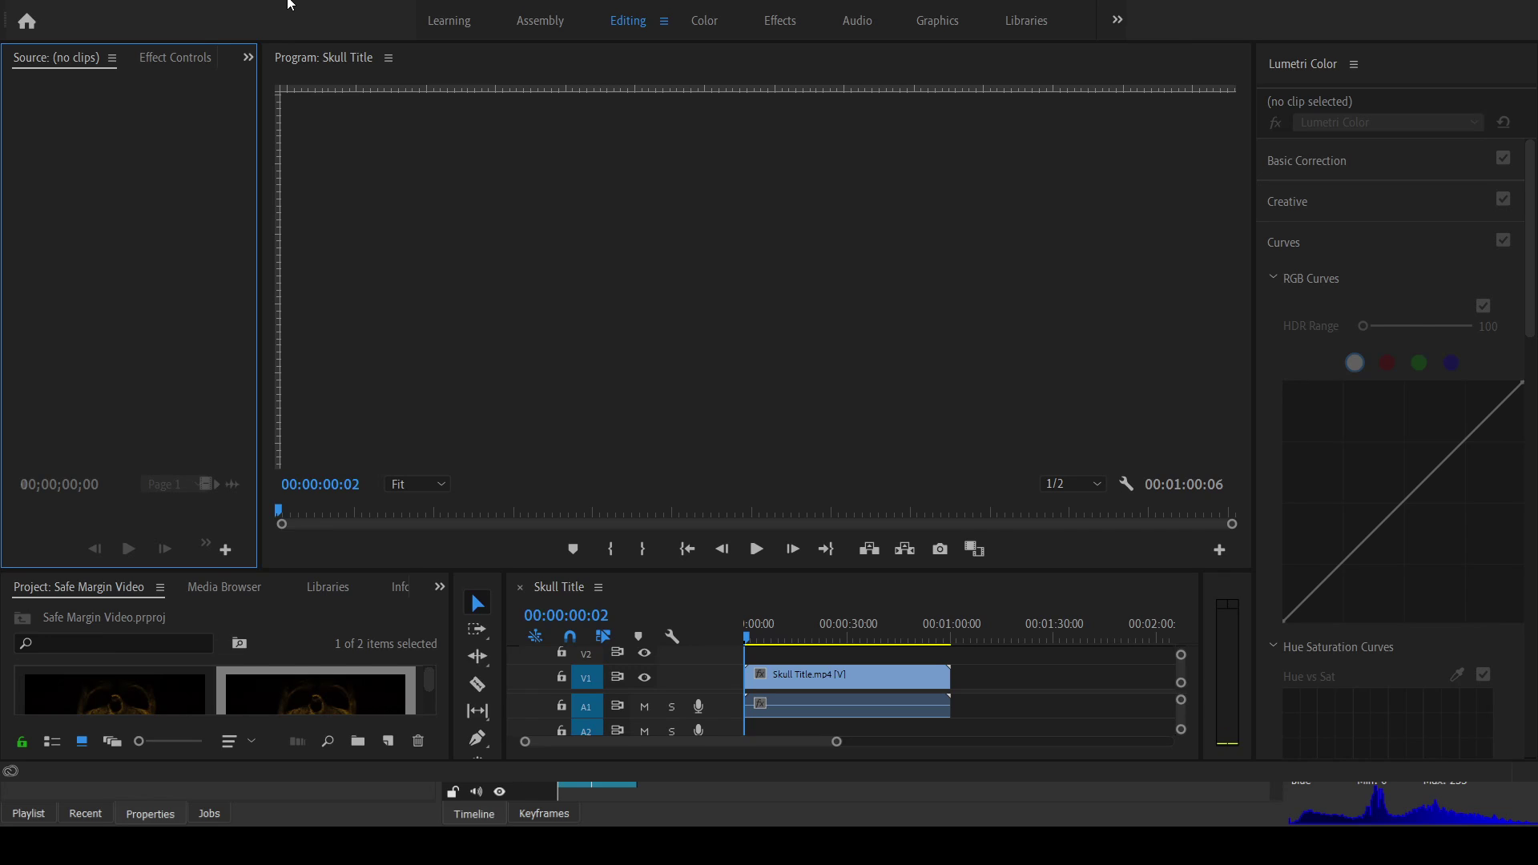
pyautogui.click(559, 395)
pyautogui.click(801, 682)
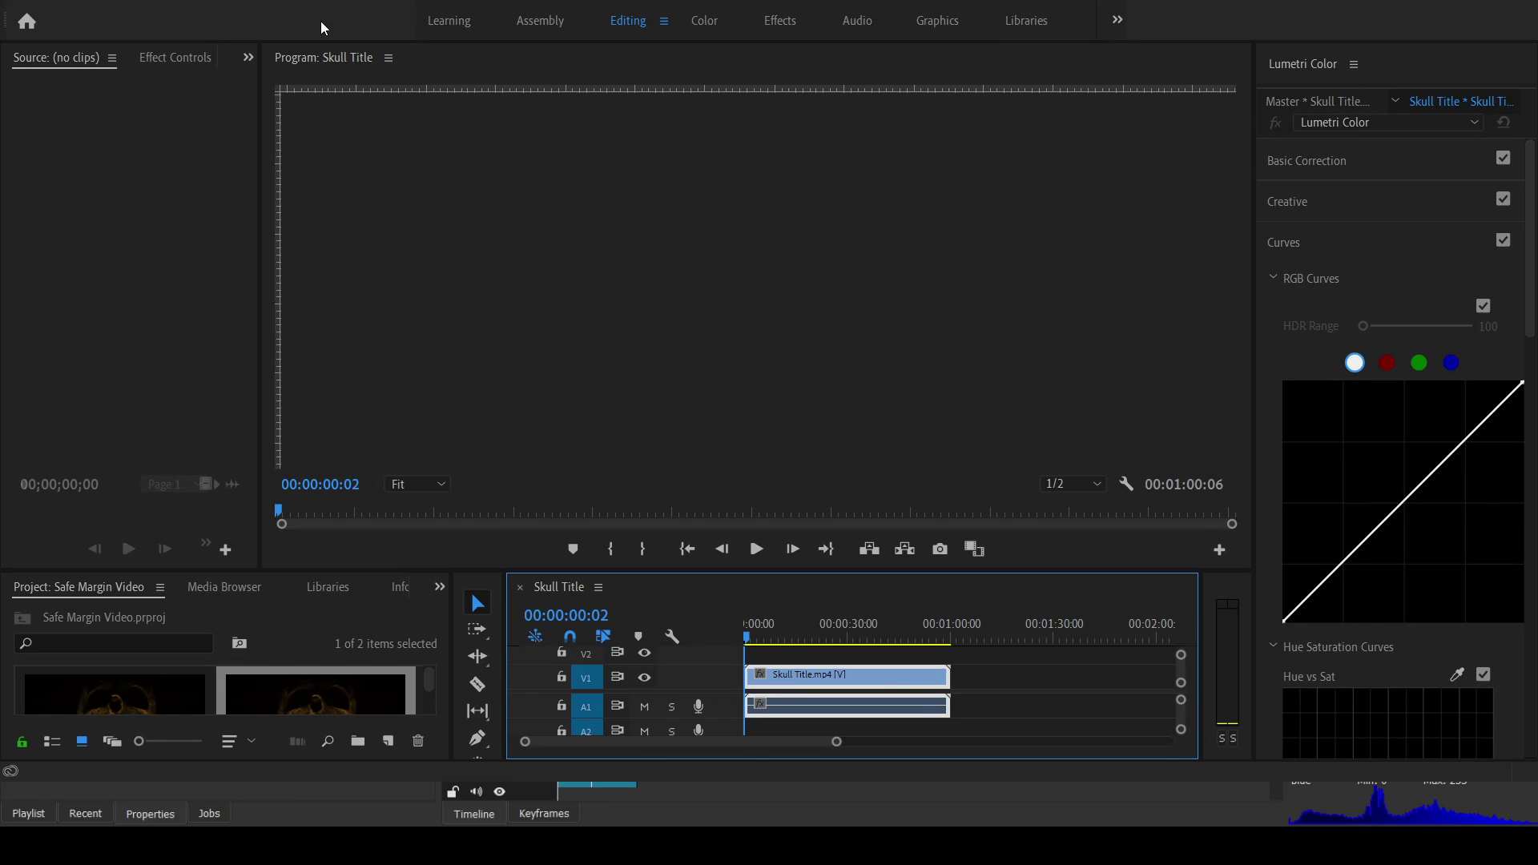
pyautogui.click(299, 370)
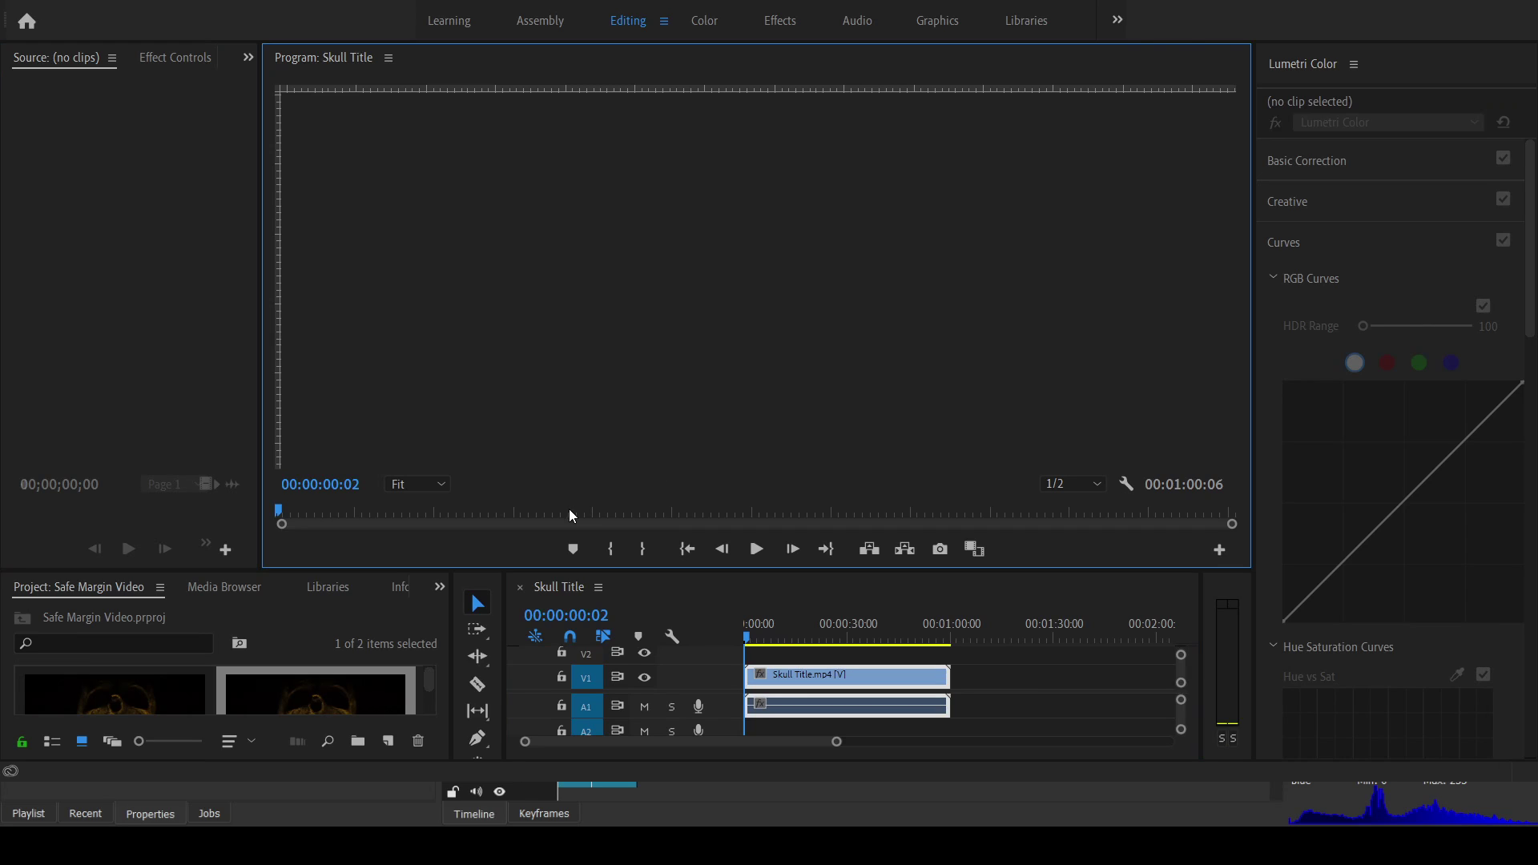
pyautogui.press('Right')
pyautogui.press('Right')
pyautogui.moveTo(473, 569); pyautogui.dragTo(474, 485)
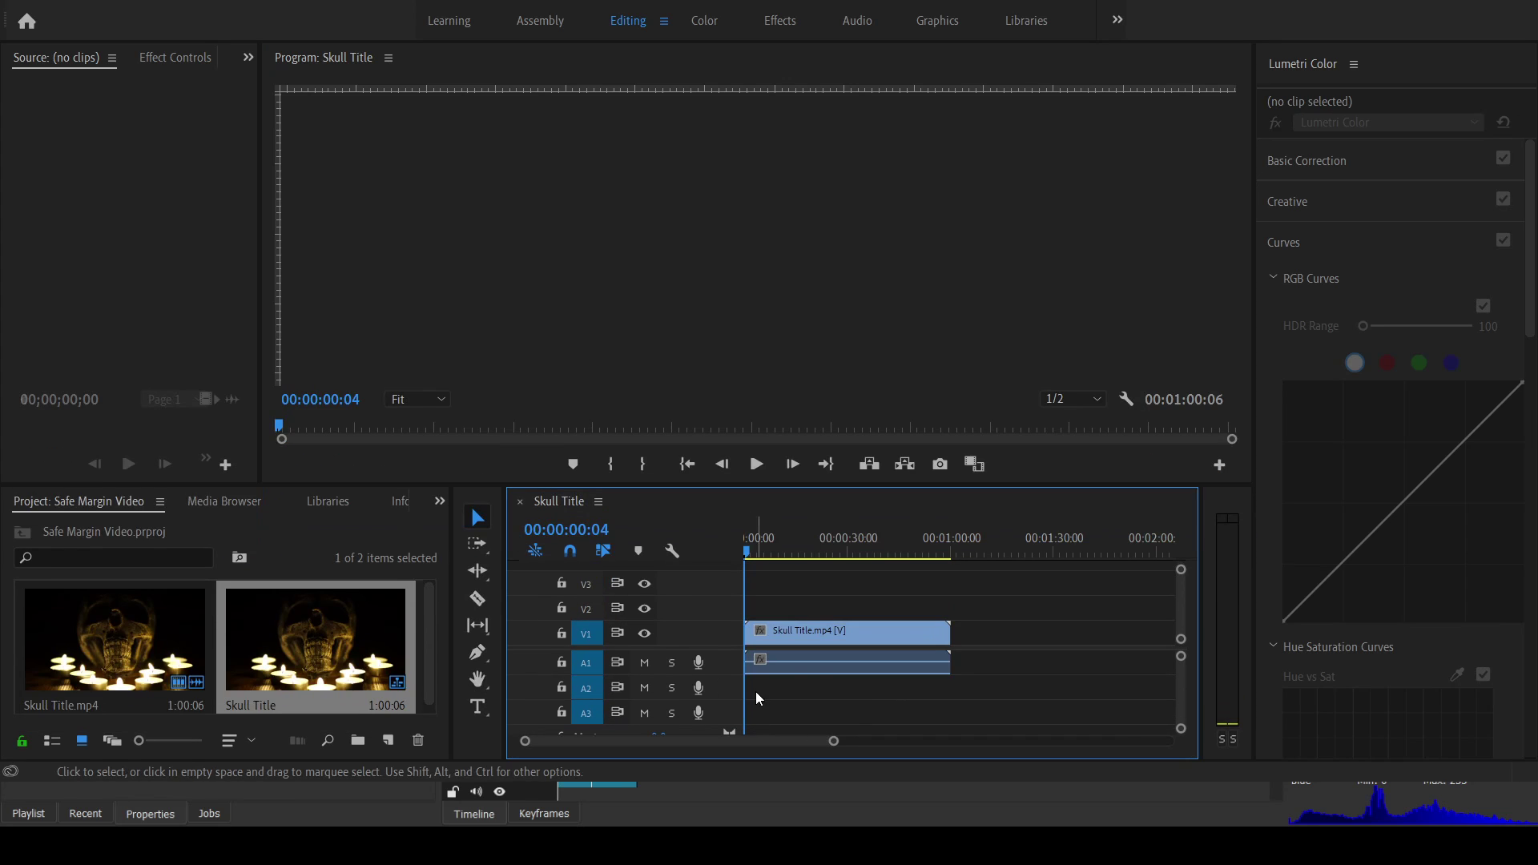
pyautogui.moveTo(763, 631)
pyautogui.mouseDown()
pyautogui.moveTo(937, 631)
pyautogui.moveTo(765, 633)
pyautogui.mouseUp()
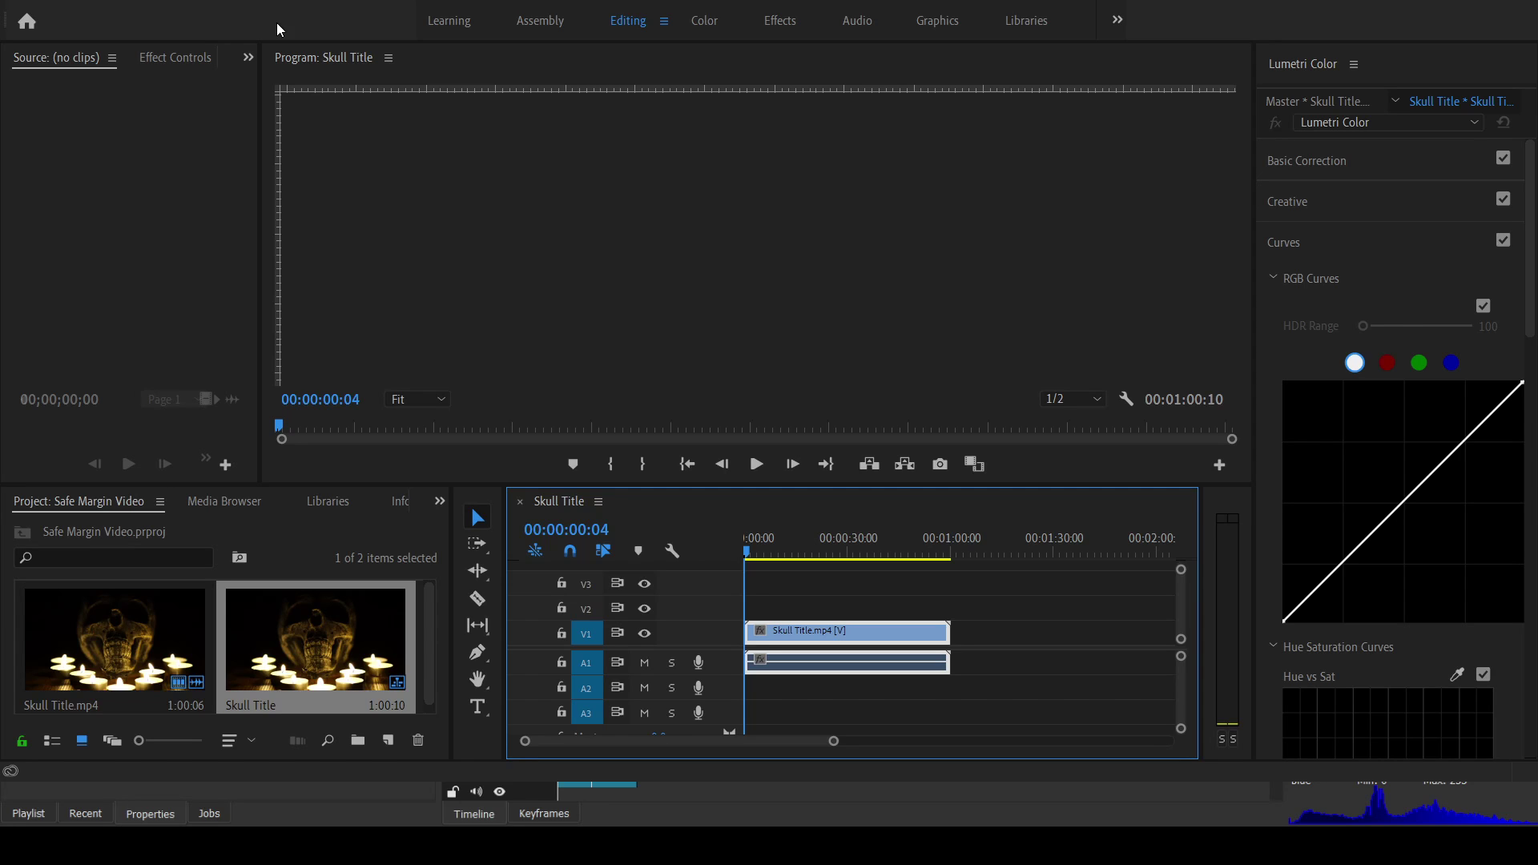
pyautogui.click(216, 145)
pyautogui.click(816, 633)
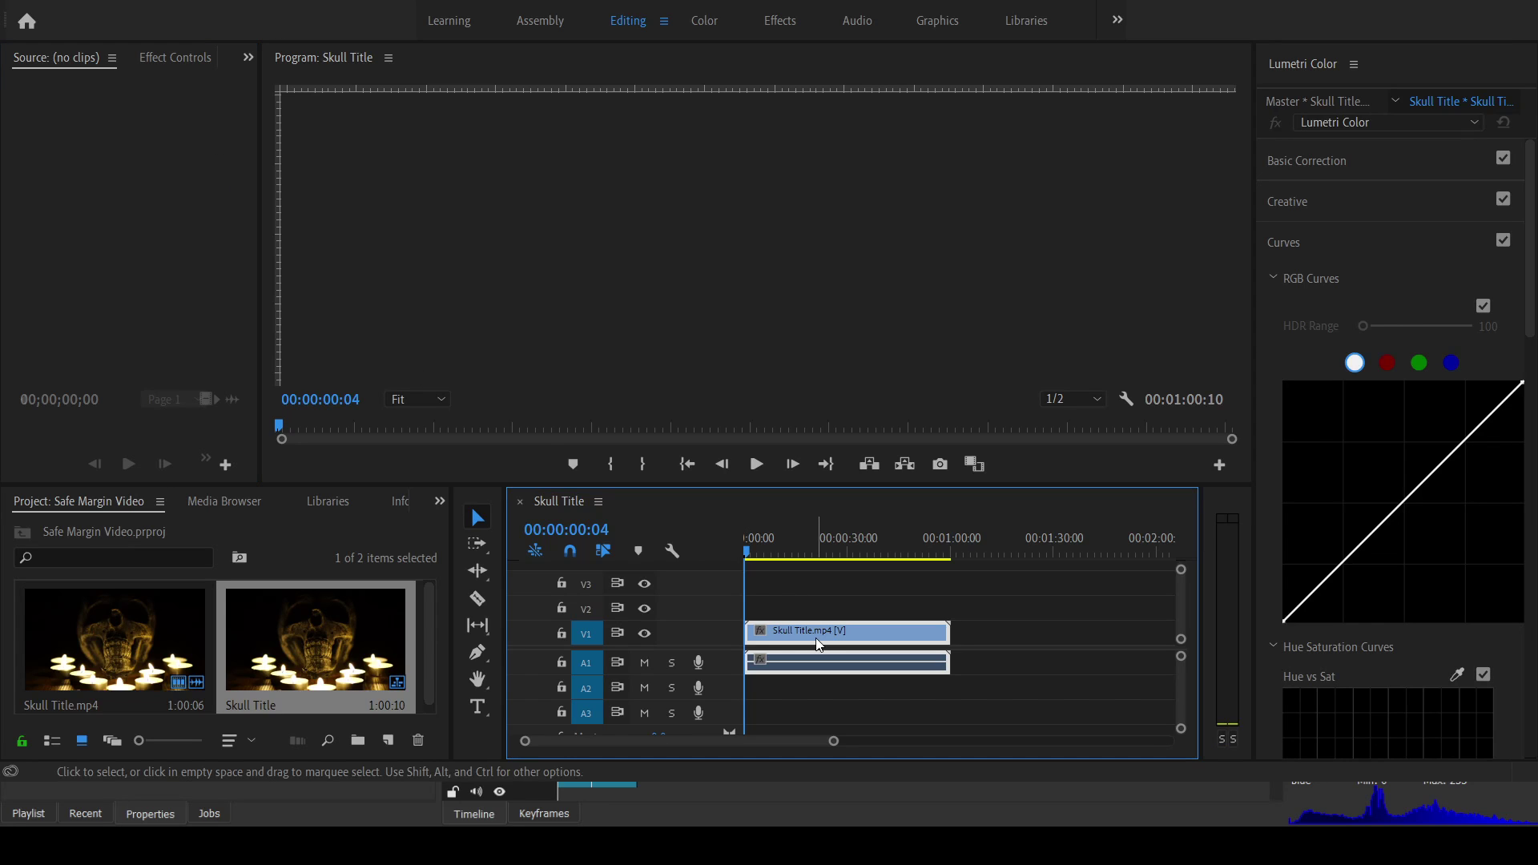
pyautogui.click(761, 613)
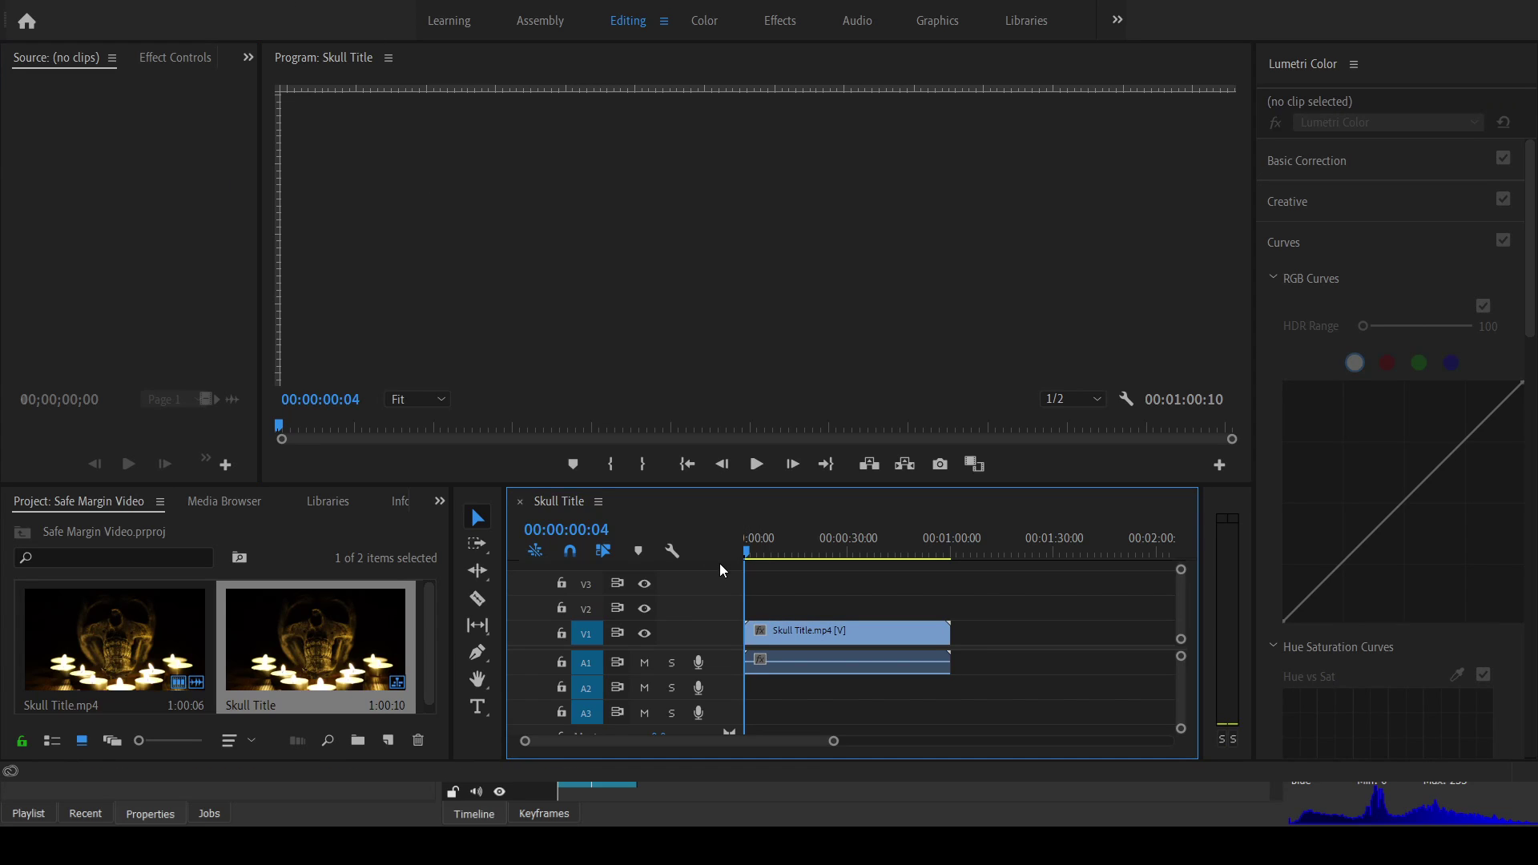
pyautogui.click(786, 630)
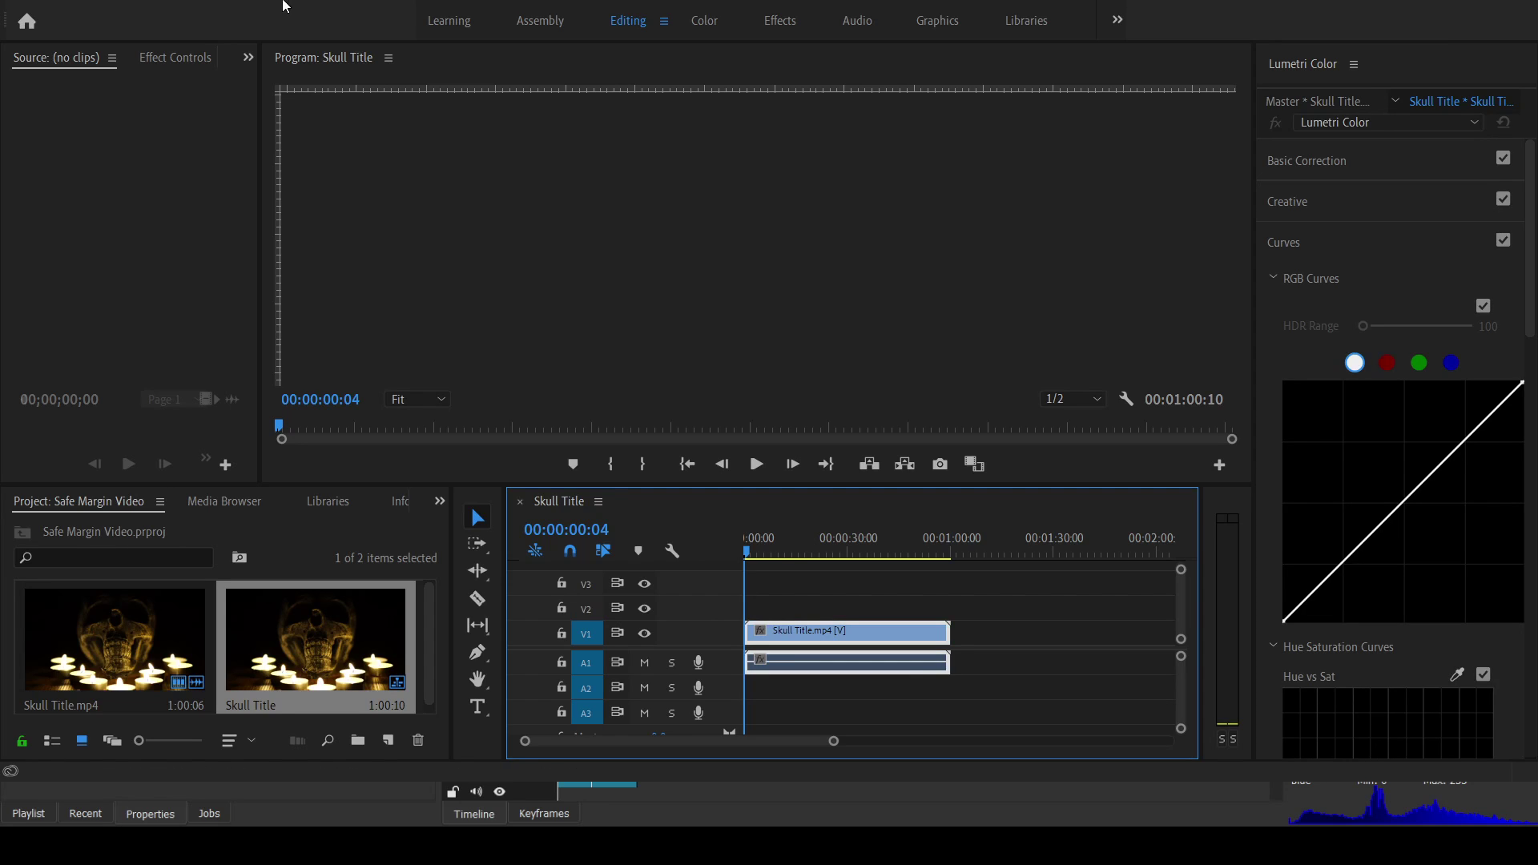
pyautogui.click(641, 229)
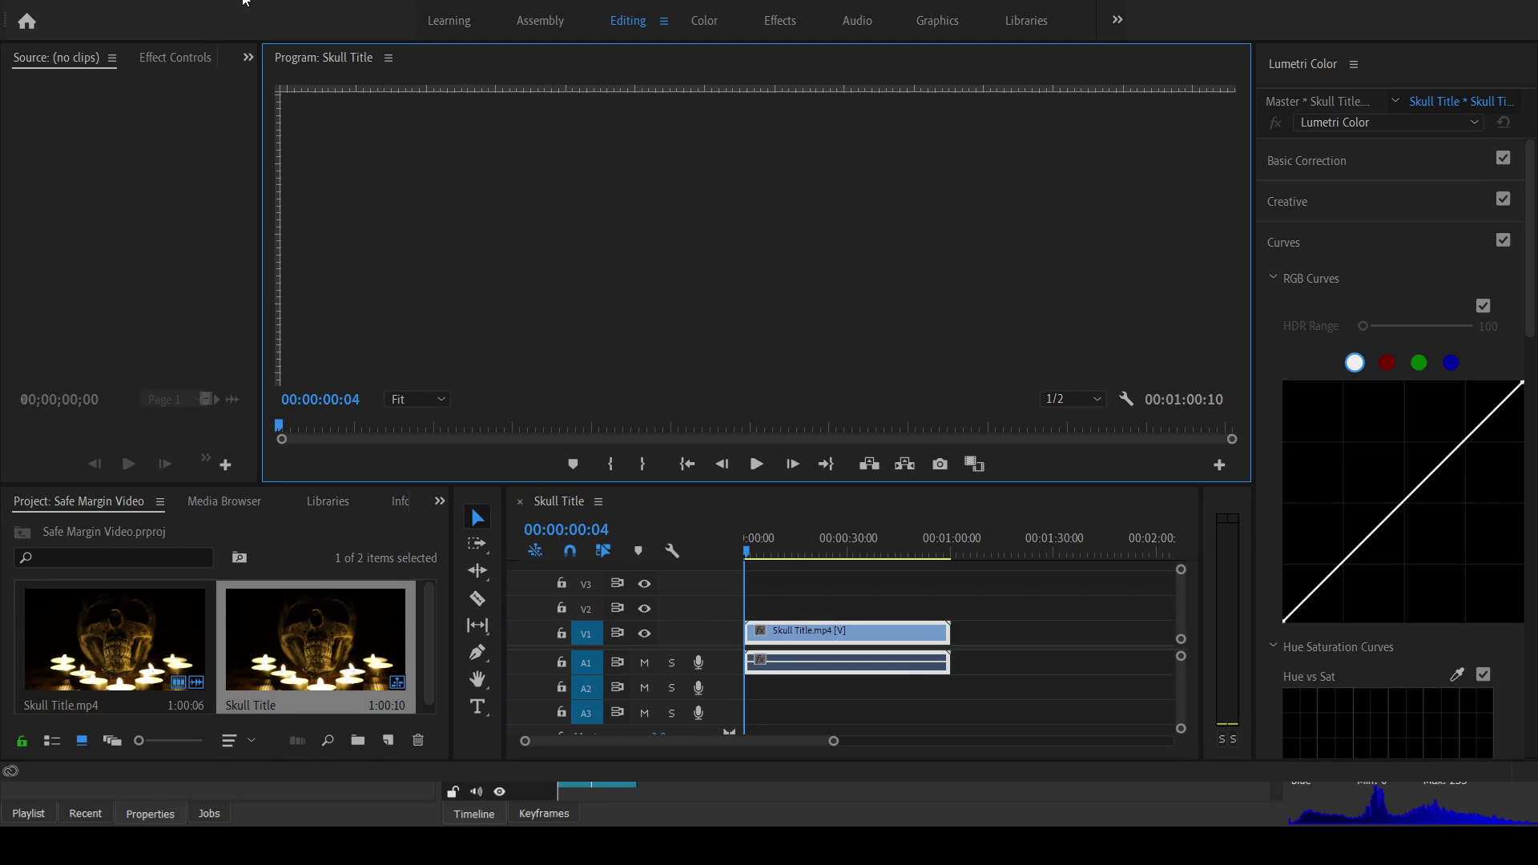